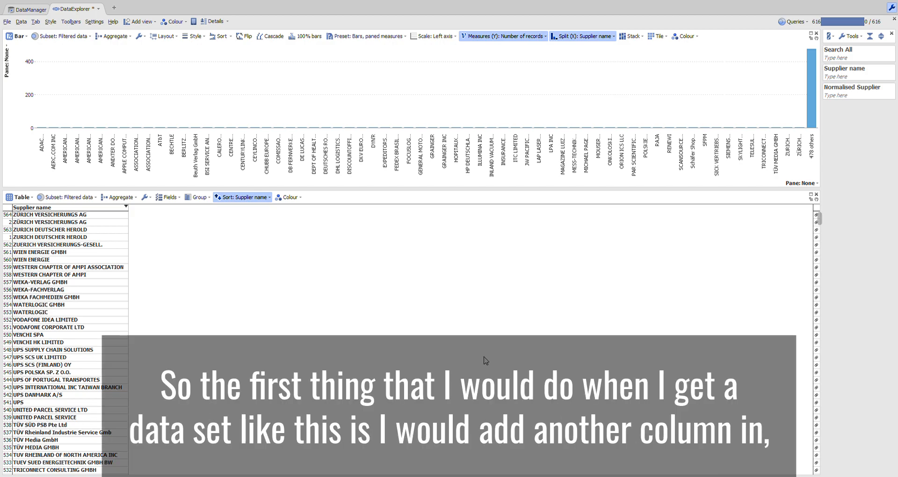
Step: Insert a new field named "Normalized supplier" after the Supplier name field and widen its column
right_click(81, 209)
mouse_move(117, 247)
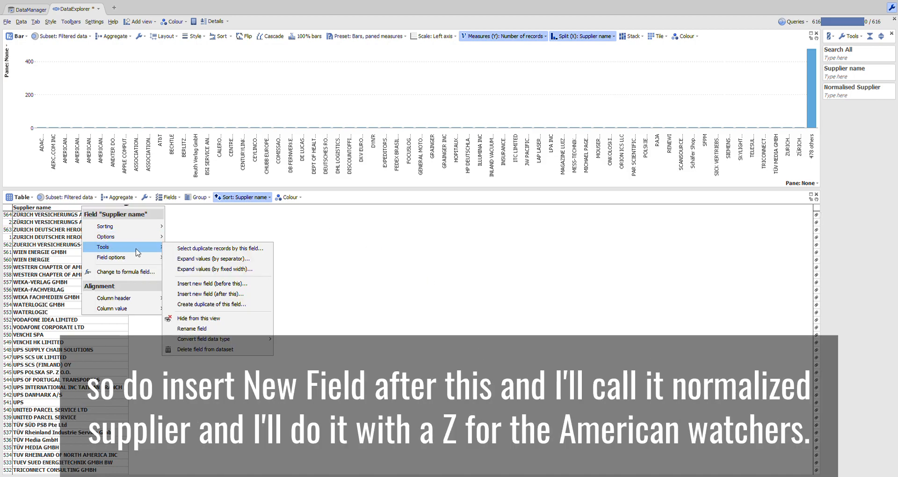
left_click(195, 295)
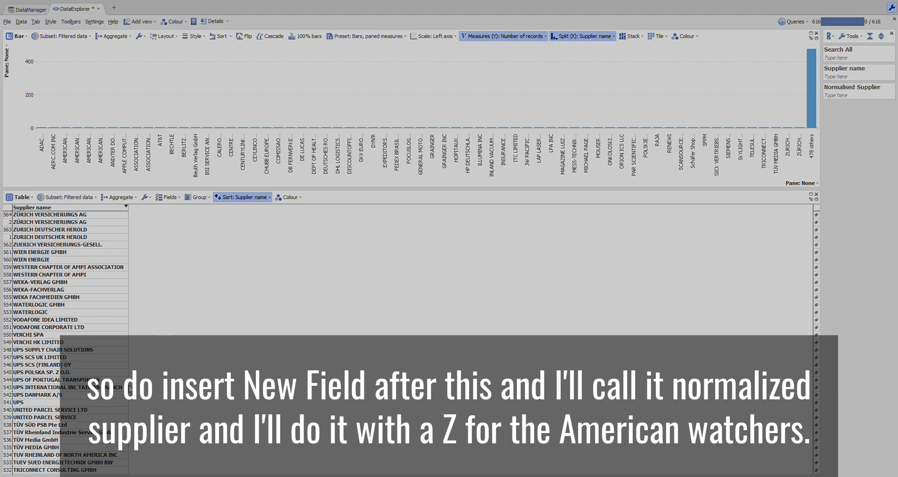
left_click(283, 343)
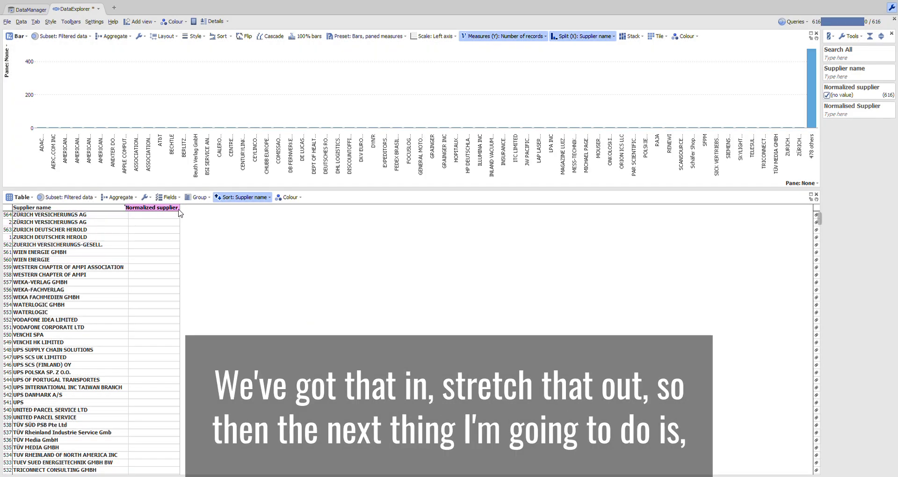
left_click_drag(181, 208, 217, 208)
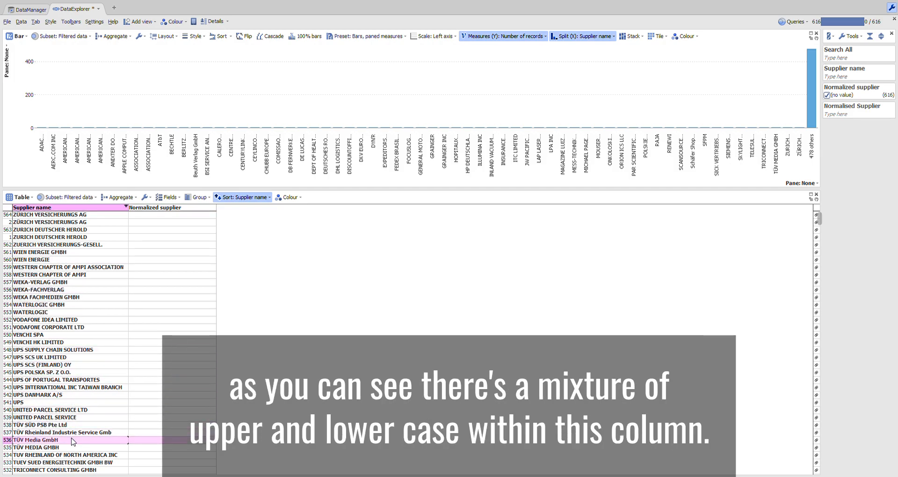
Step: Change Normalized supplier to a formula field that converts the Supplier name values to upper case
scroll(73, 442, "down", 4)
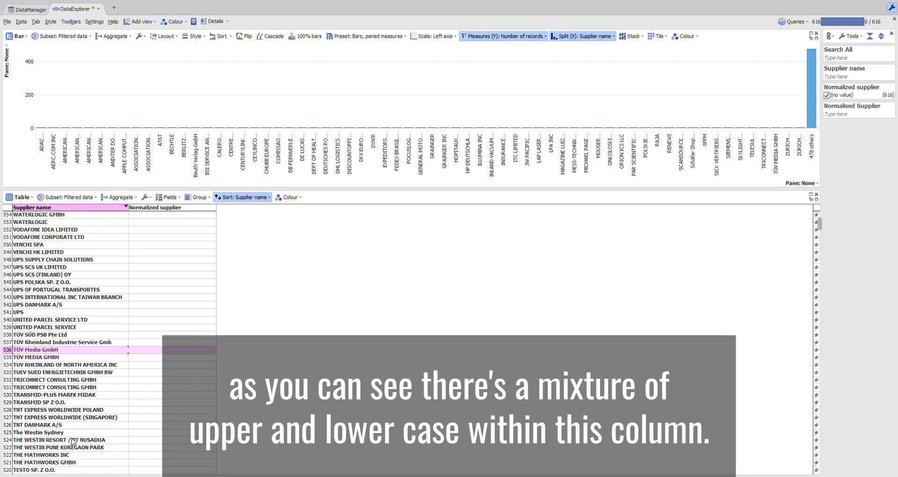
scroll(73, 442, "up", 3)
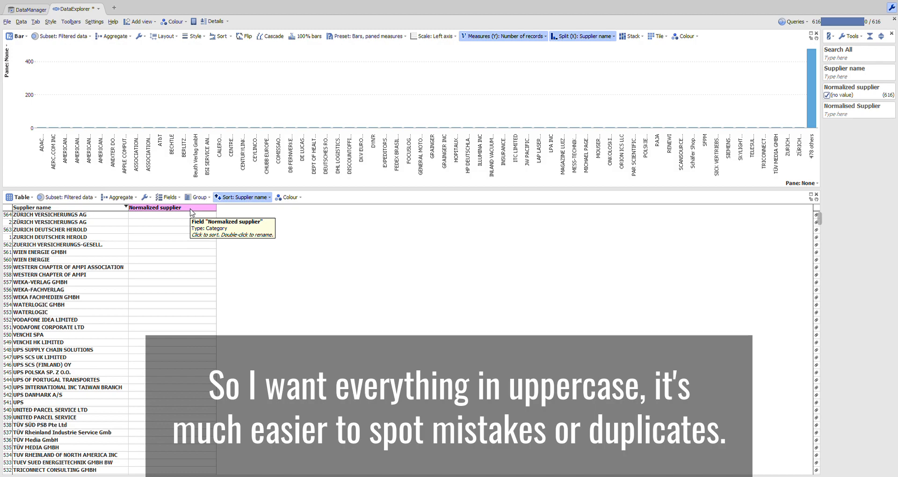
right_click(191, 213)
left_click(221, 277)
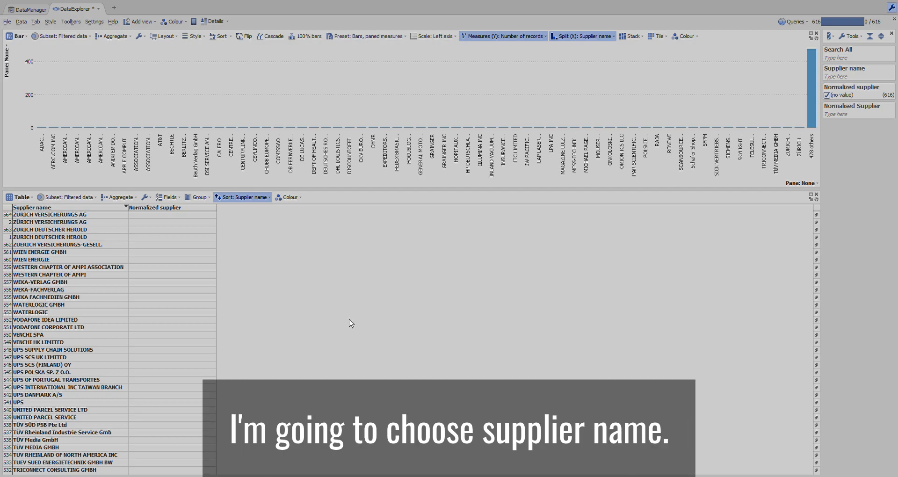
left_click(346, 248)
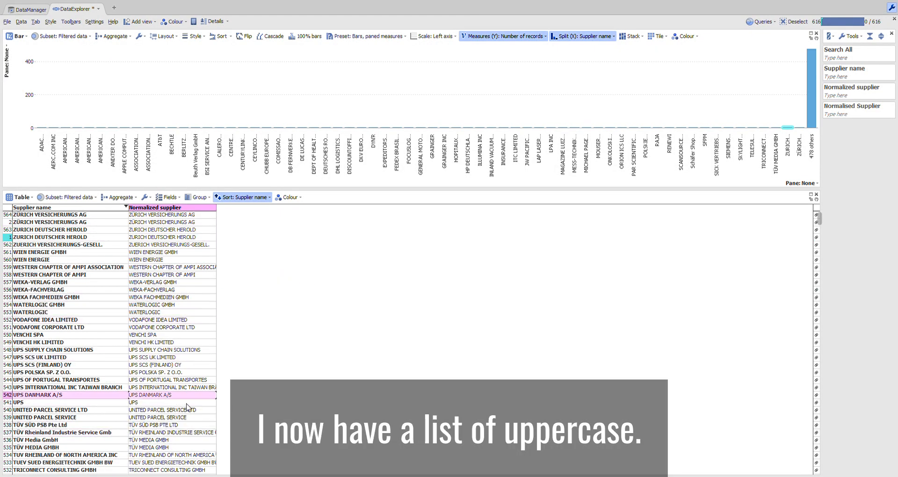
Step: Convert the Normalized supplier formula to static values and sort the table by that column in ascending order
right_click(195, 212)
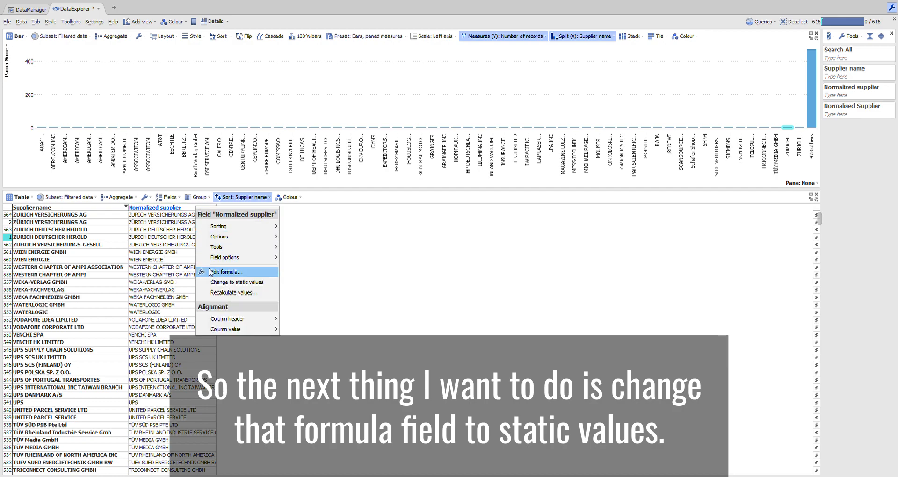
left_click(226, 286)
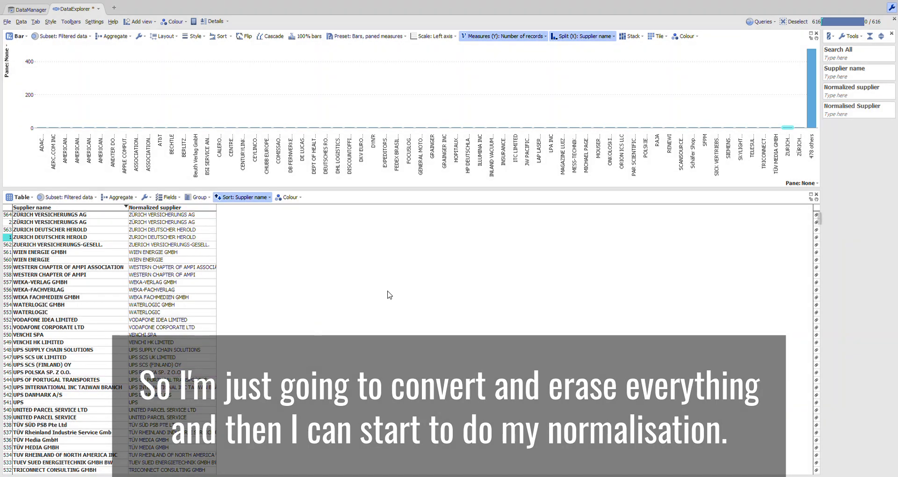
left_click_drag(216, 212, 270, 212)
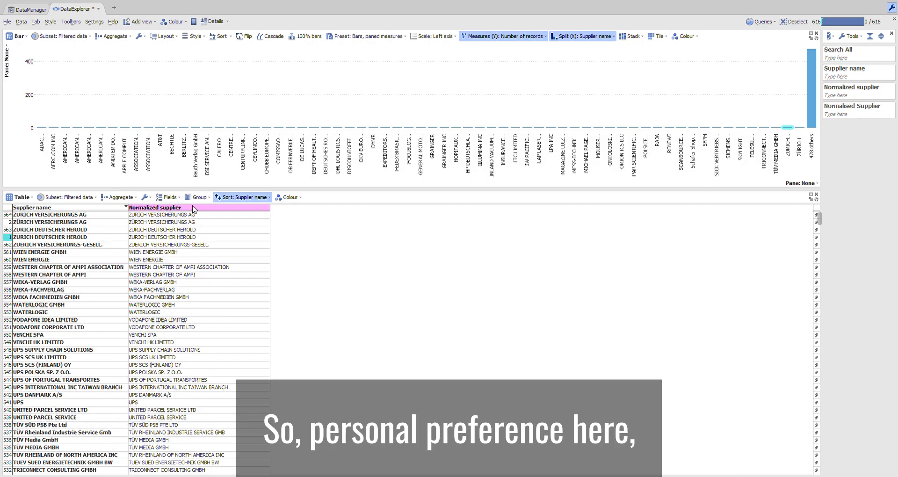
left_click(194, 208)
left_click(194, 208)
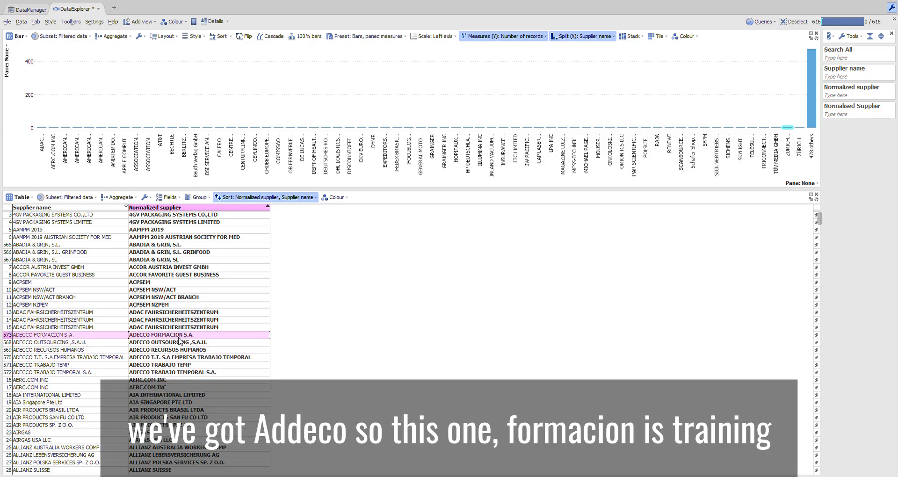
Step: Set Normalized supplier to ADECCO for the rows from ADECCO OUTSOURCING through ADECCO TRABAJO TEMPORAL S.A., leaving out ADECCO FORMACION
left_click(158, 347)
left_click_drag(156, 344, 258, 350)
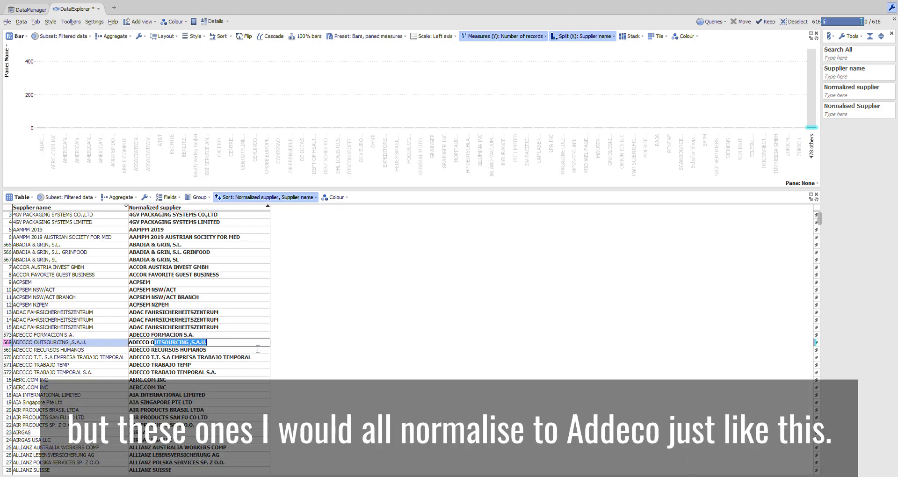
key("BackSpace")
key("BackSpace")
key("BackSpace")
key("Return")
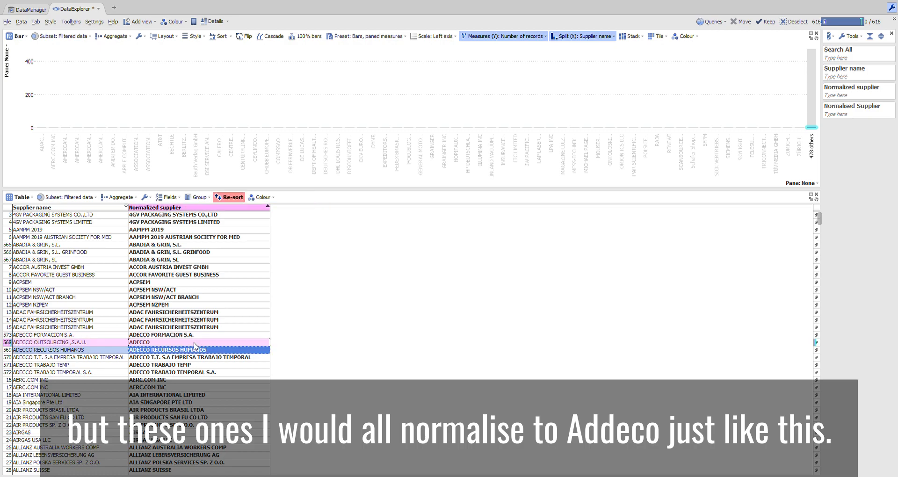
left_click_drag(175, 345, 174, 388)
key("ctrl+d")
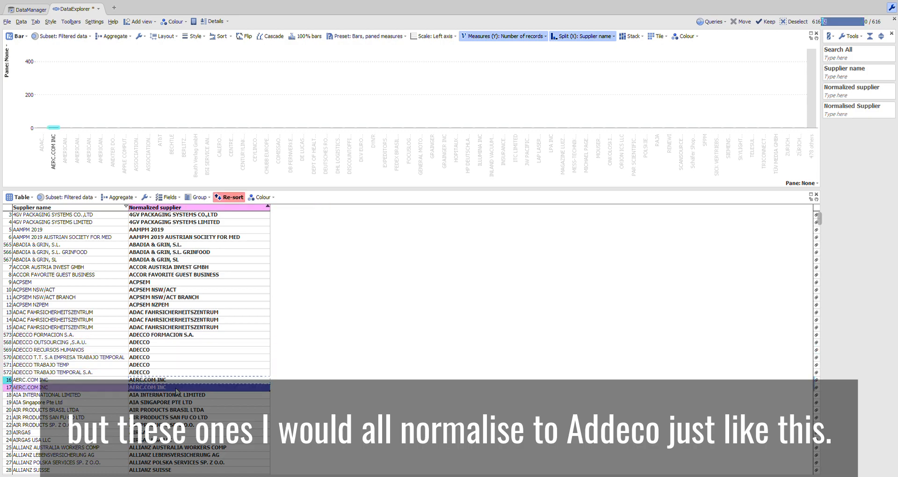
Step: Set Normalized supplier to BAKER & MCKENZIE for all Baker McKenzie name variants, from BAKER & MC KENZIE SCP to BAKER AND MCKENZIE S A S
scroll(174, 387, "down", 5)
left_click(172, 447)
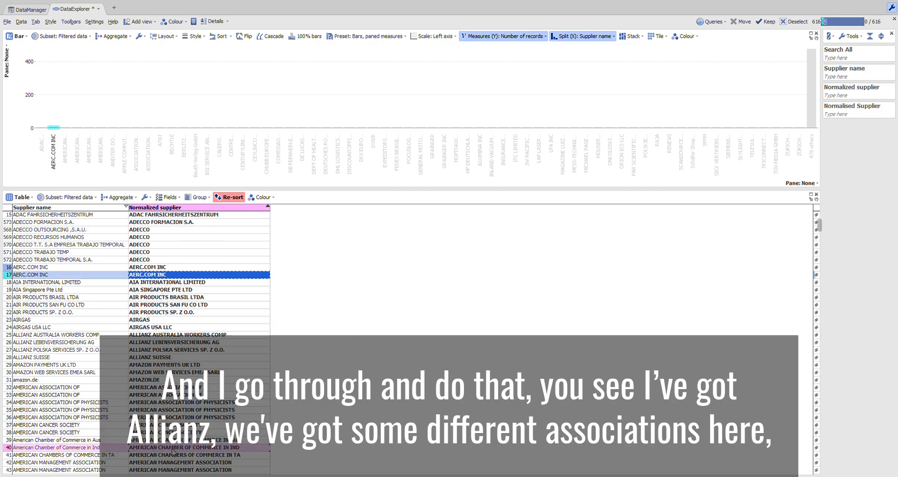
scroll(172, 450, "down", 4)
left_click(173, 373)
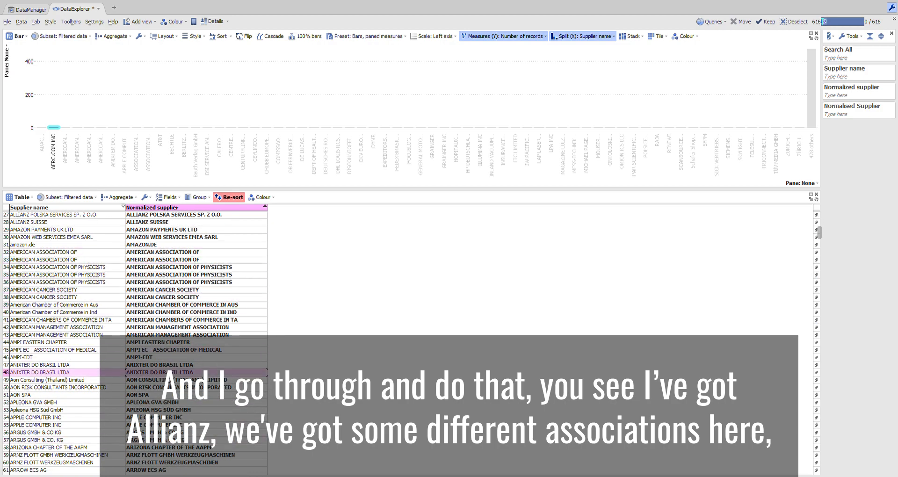
scroll(173, 373, "down", 6)
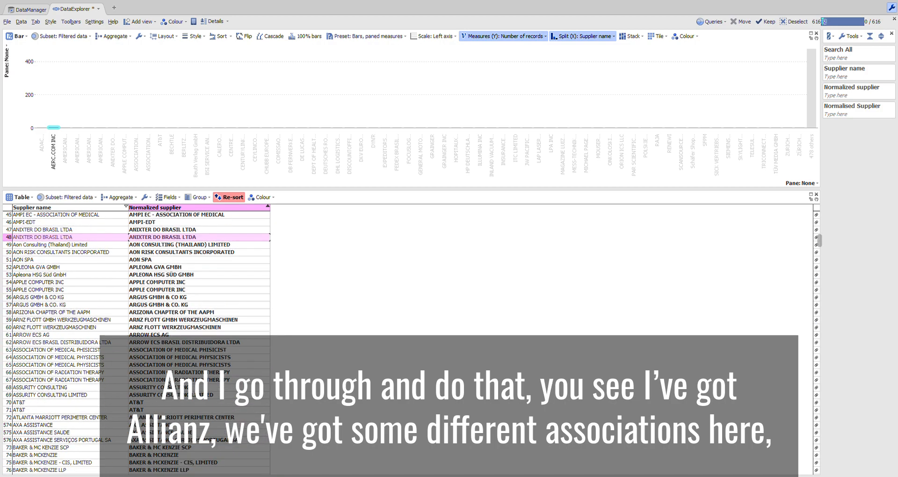
scroll(164, 372, "down", 4)
left_click(164, 367)
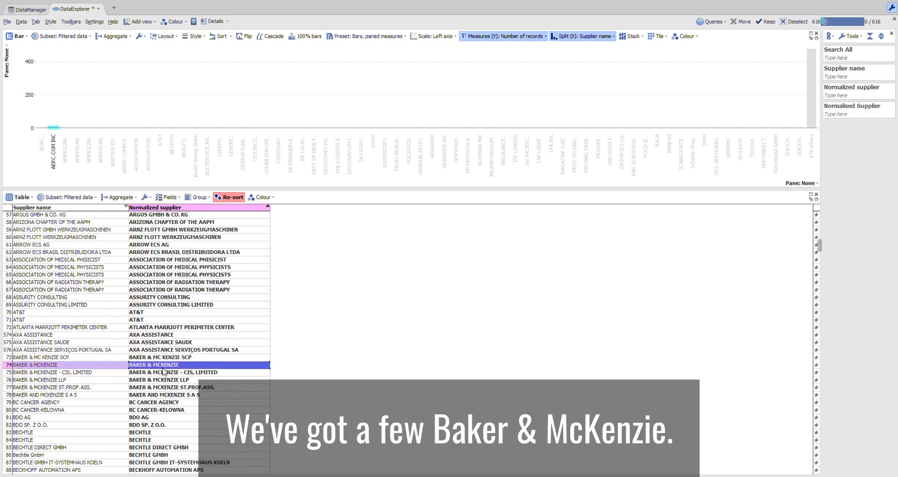
left_click_drag(162, 359, 156, 395)
type("BAKER & MCKENZIE BAKER & MCKENZIE BAKER & MCKENZIE BAKER & MCKENZIE BAKER & MCKENZIE BAKER & MCKENZIE")
Step: Shorten the Normalized supplier value of the DHL EXPRESS (Norge) AS row to DHL
scroll(166, 420, "down", 7)
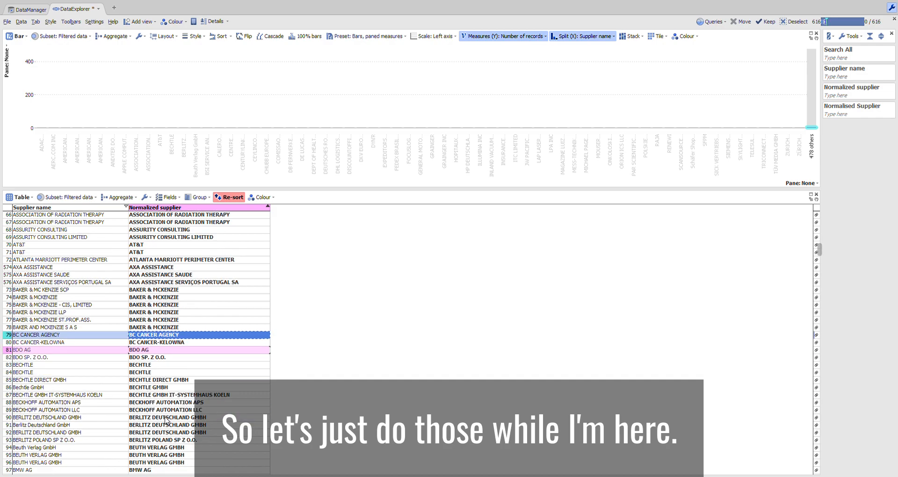
scroll(166, 420, "down", 12)
scroll(166, 420, "down", 5)
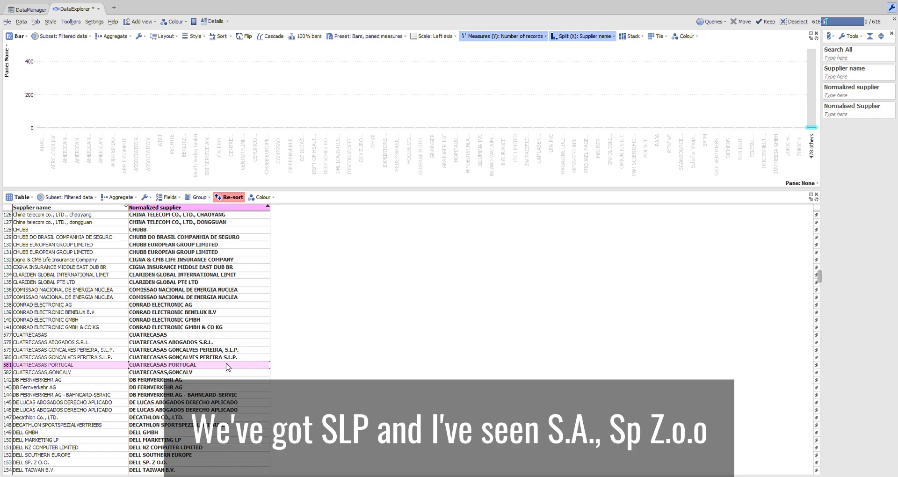
scroll(227, 367, "down", 7)
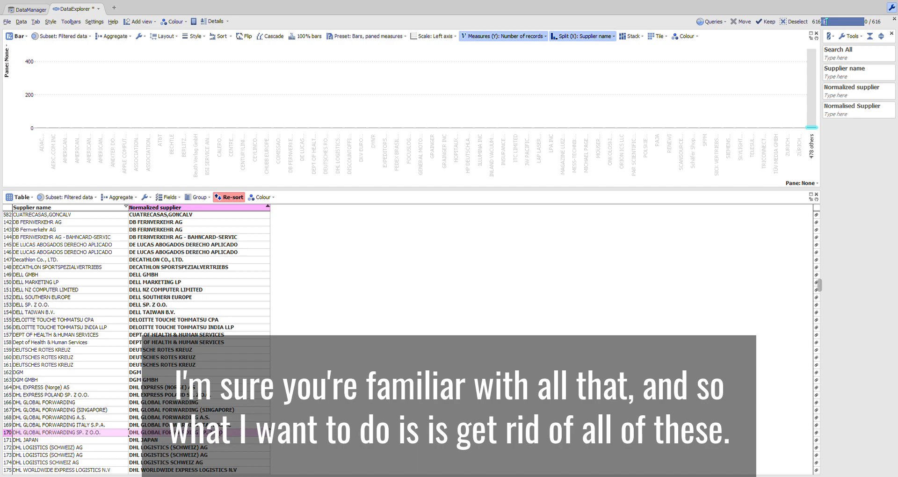
scroll(140, 339, "down", 4)
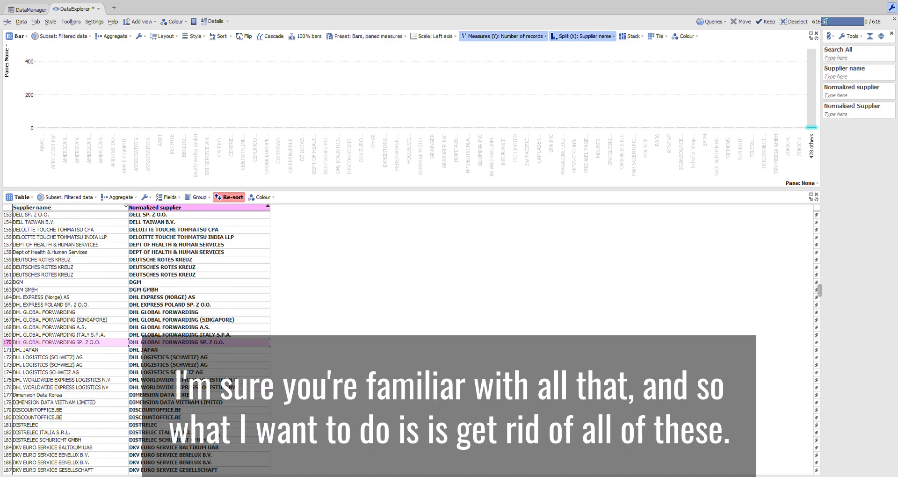
double_click(141, 298)
left_click_drag(142, 299, 261, 305)
key("BackSpace")
key("Return")
Step: Fill DHL down the Normalized supplier column through the DHL WORLDWIDE EXPRESS LOGISTICS NV row
left_click(200, 298)
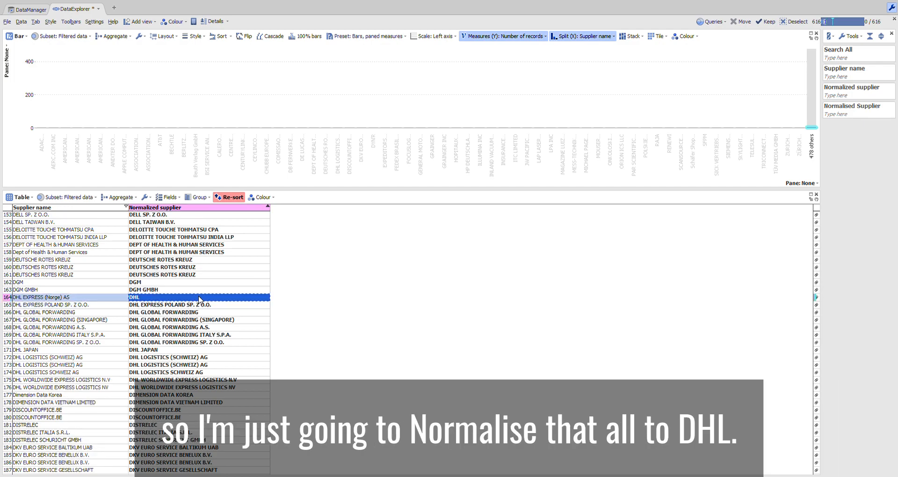
left_click_drag(199, 302, 202, 391)
type("DHL DHL DHL DHL DHL DHL DHL DHL DHL DHL DHL DHL DHL")
Step: Filter the Normalised Supplier field for "limited", shorten the search text to "limite", and clear the filter
left_click(198, 403)
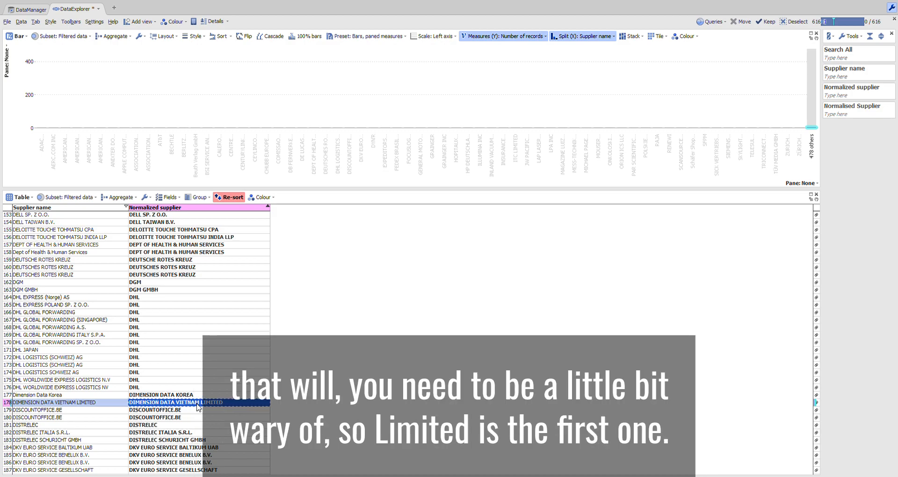
scroll(198, 407, "down", 5)
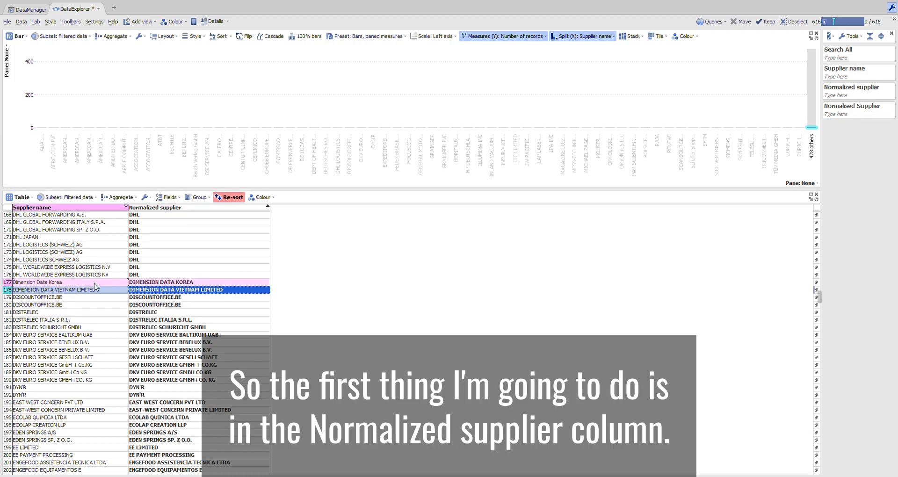
left_click(857, 114)
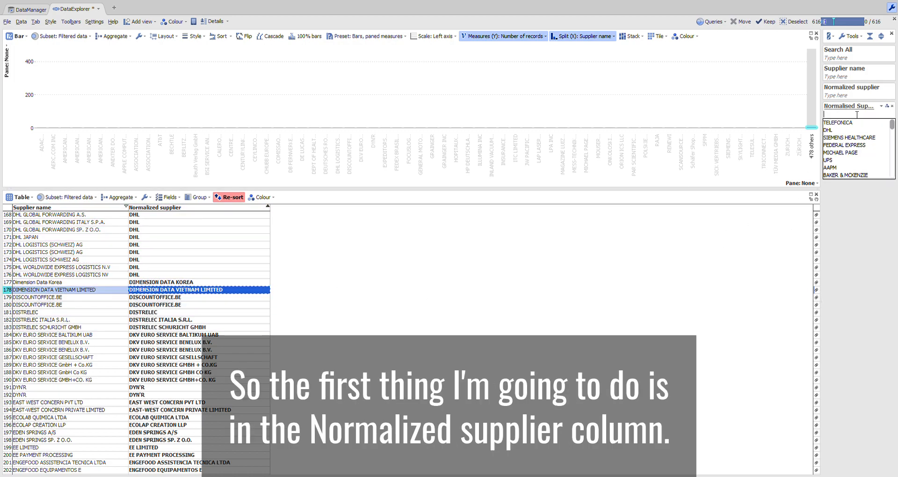
type("limited")
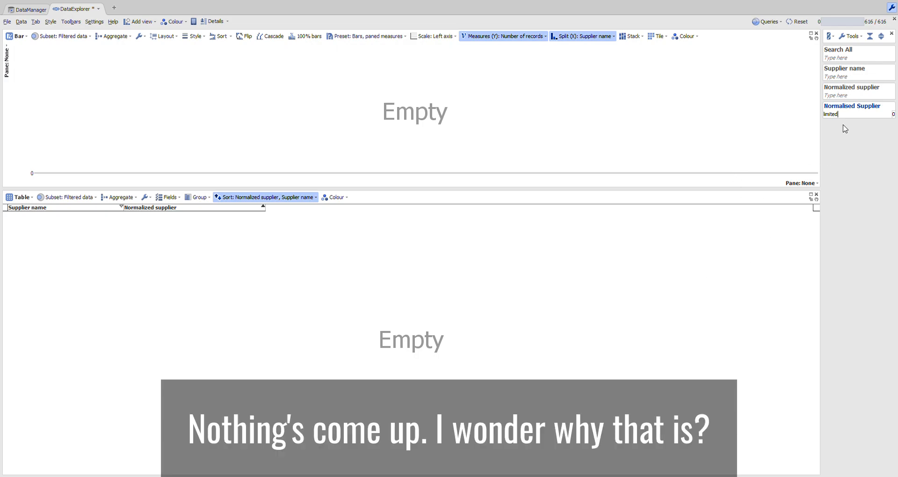
key("BackSpace")
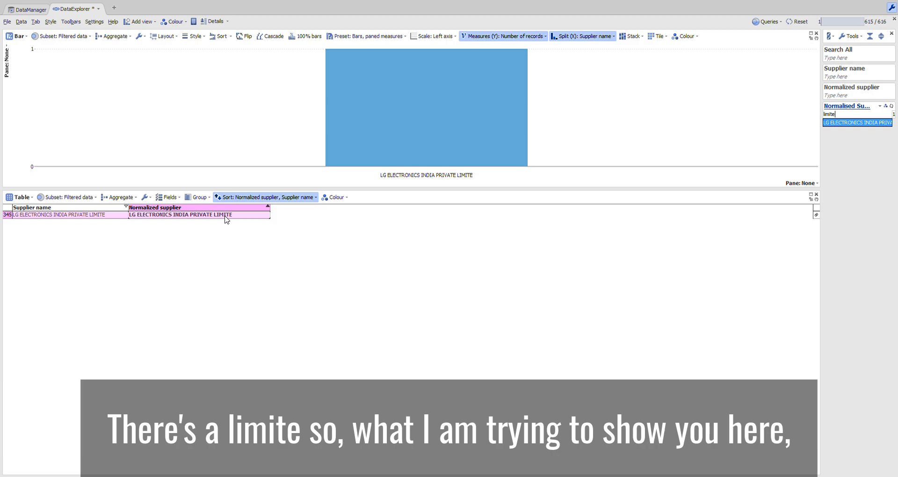
left_click(892, 107)
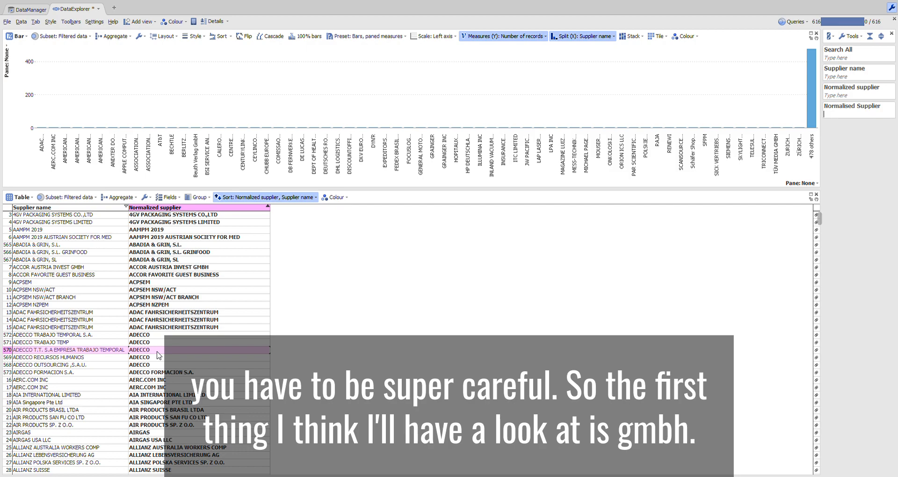
Step: Filter the Normalised Supplier field for "gmbh" and clear the filter again
left_click(183, 277)
left_click(194, 268)
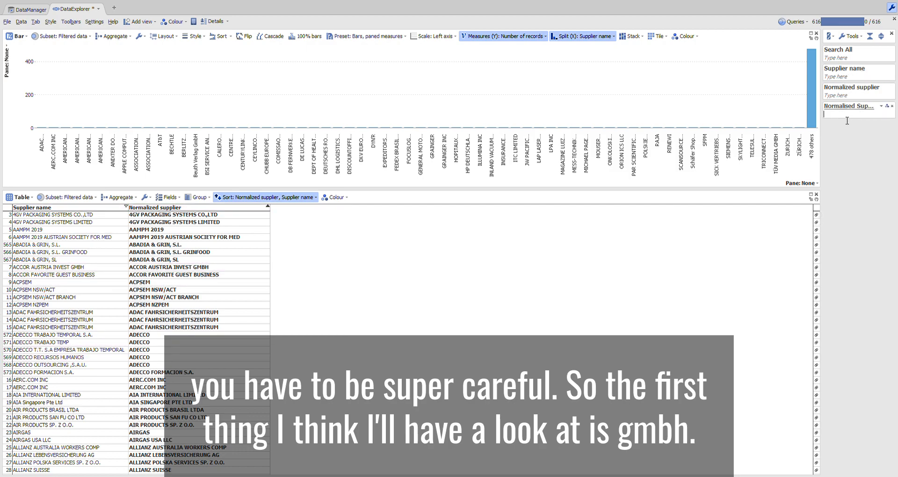
type("gmb")
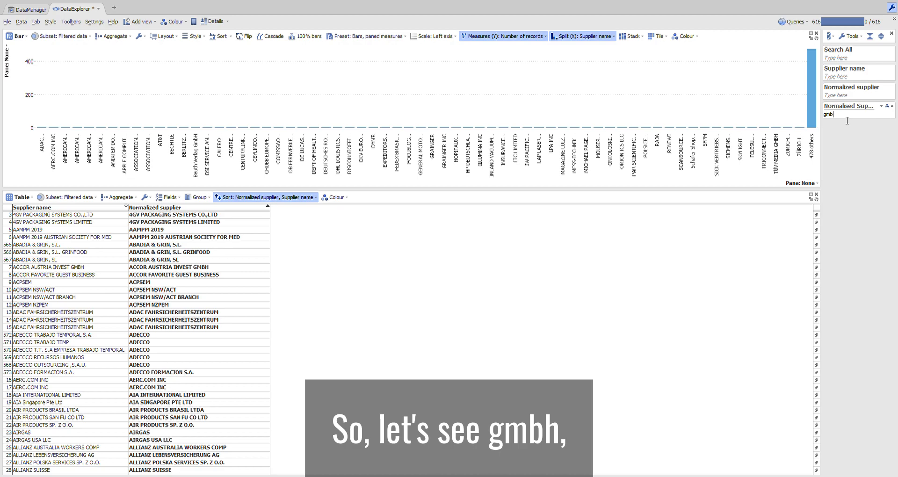
type("h")
key("Return")
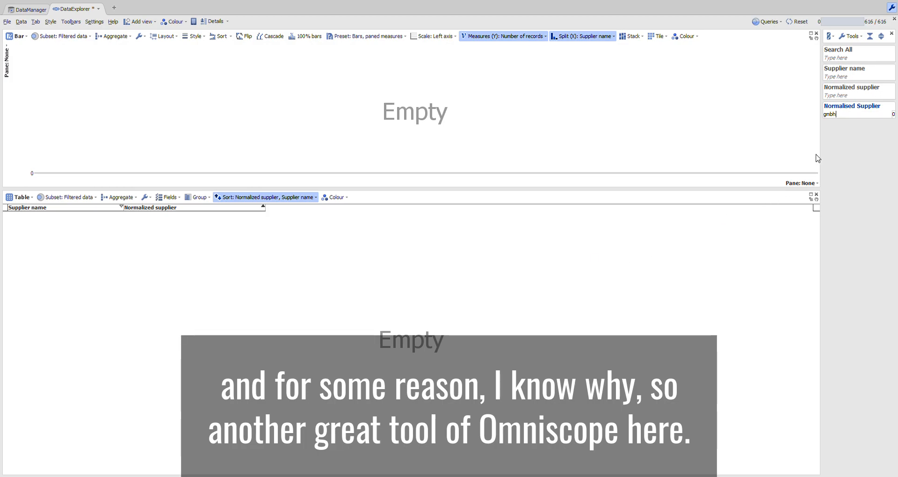
left_click_drag(848, 115, 823, 116)
key("BackSpace")
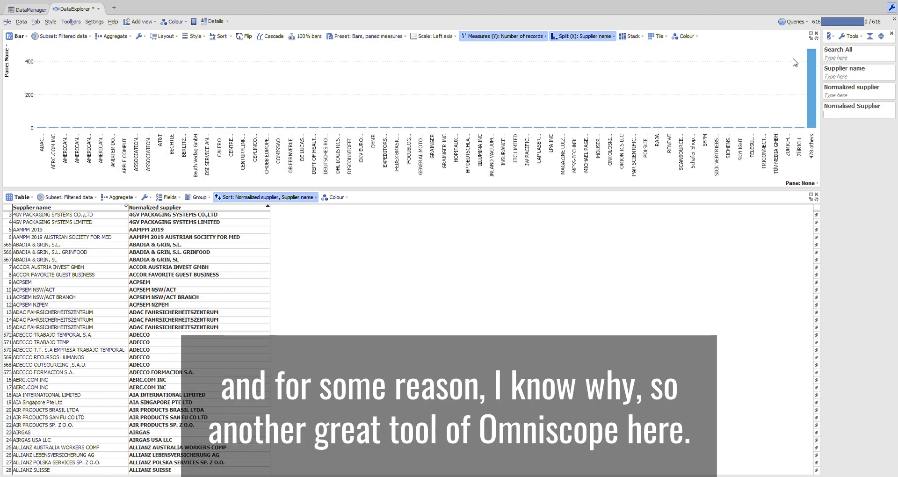
left_click(847, 107)
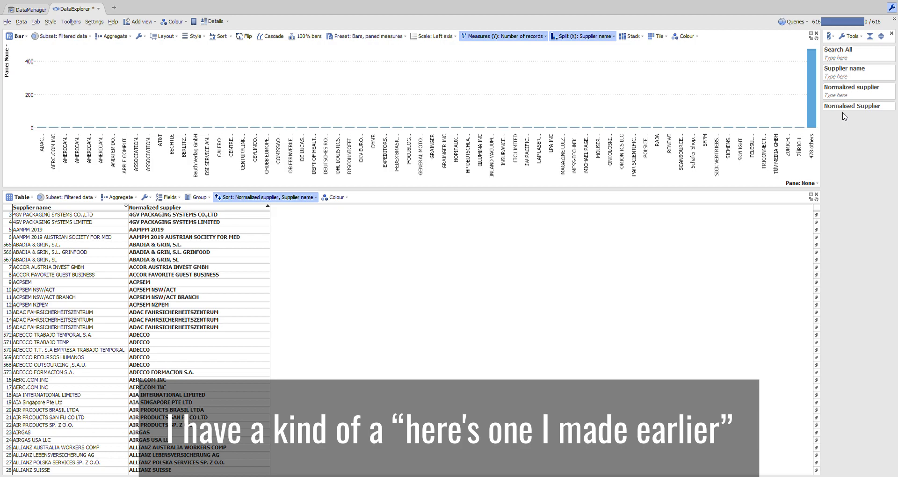
Step: Filter the Normalized supplier field for "gmbh"
left_click(843, 96)
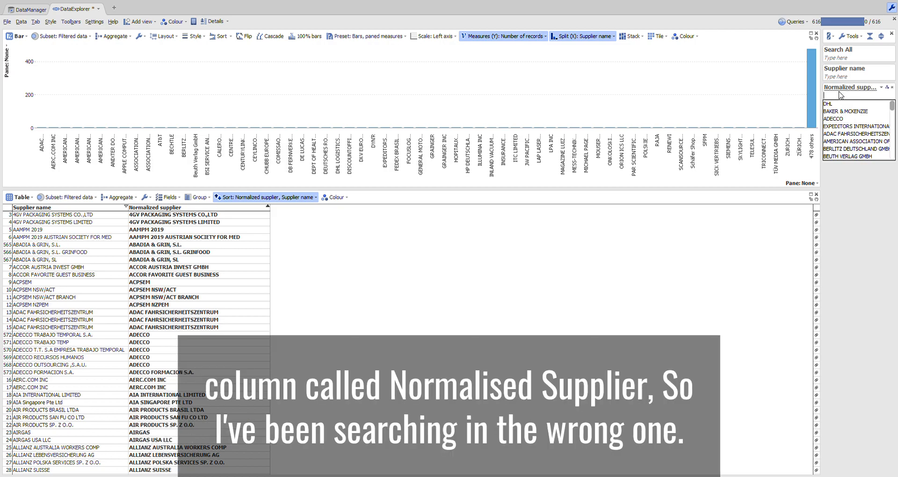
type("g")
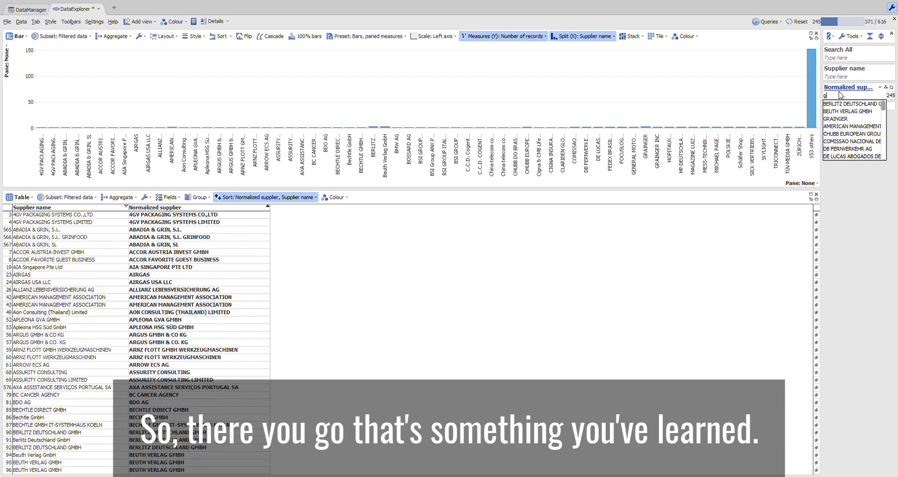
type("mbh")
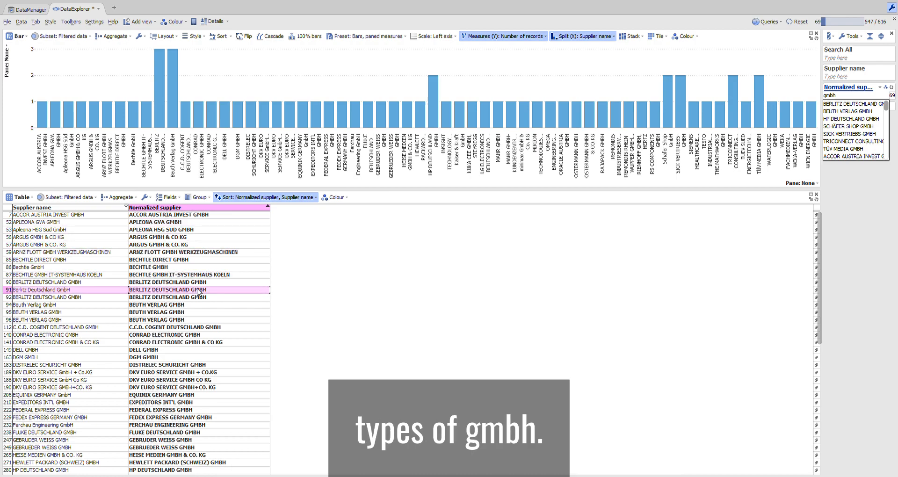
right_click(207, 209)
mouse_move(246, 257)
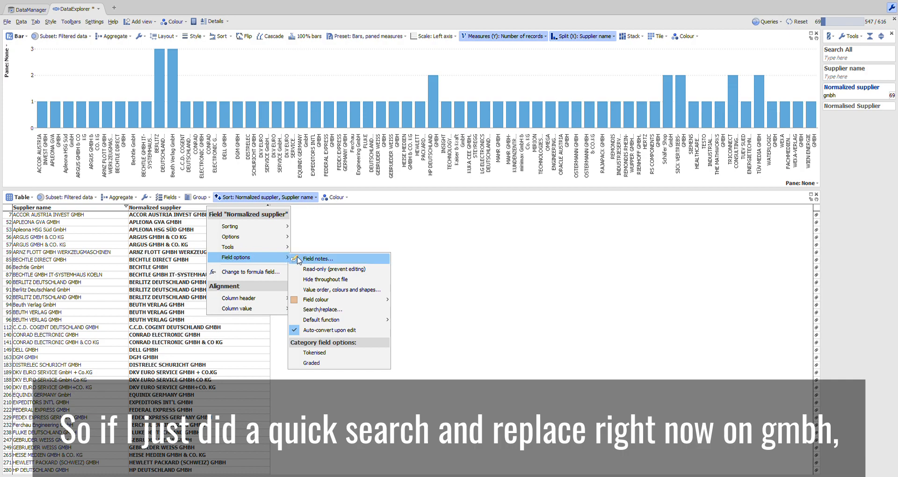
left_click(318, 310)
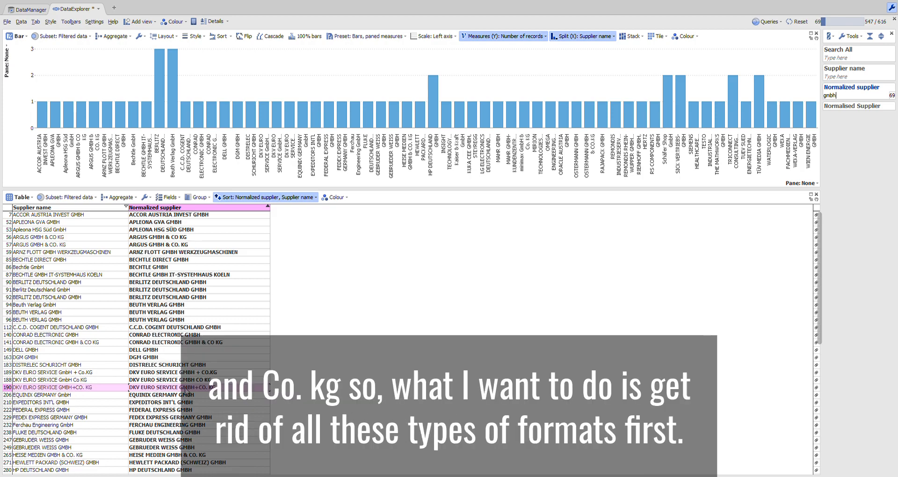
Step: Search the Normalized supplier field for "GMBH+CO. KG", taken from the DKV EURO SERVICE row, and replace it with nothing
left_click_drag(180, 388, 230, 395)
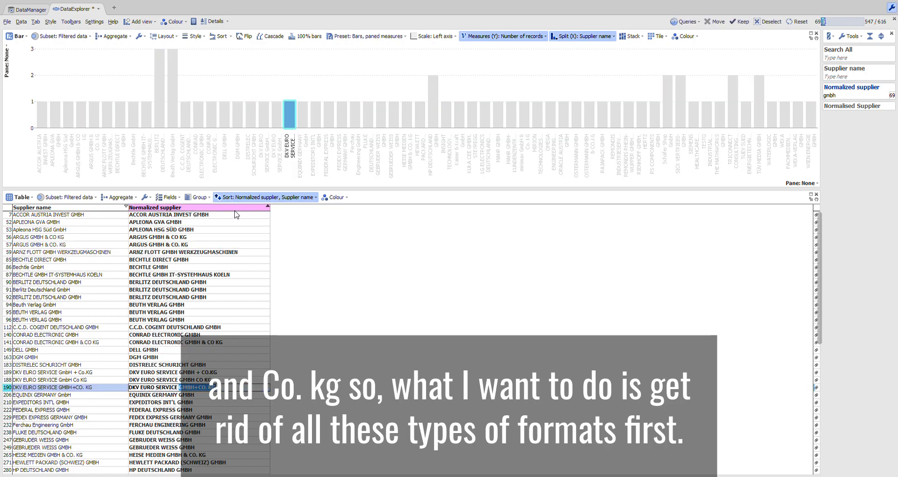
right_click(237, 209)
mouse_move(261, 260)
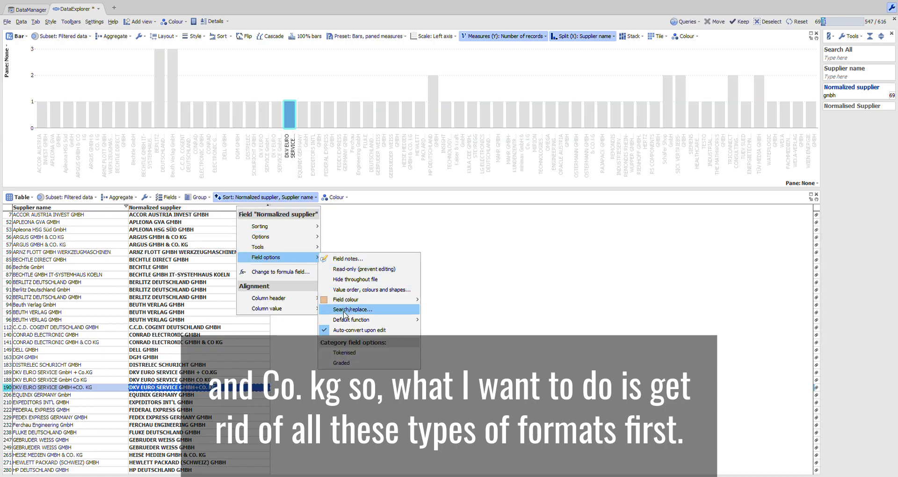
left_click(344, 312)
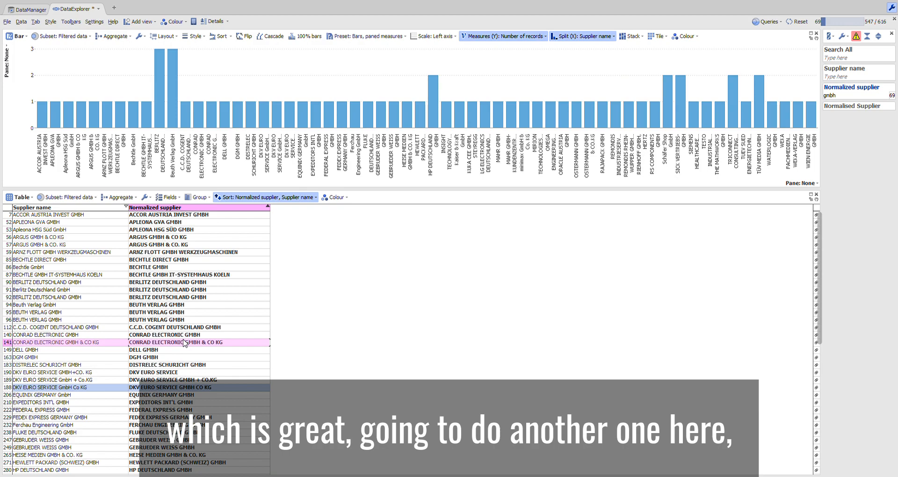
Step: Search and replace "GMBH & CO KG", taken from the CONRAD ELECTRONIC row, with nothing in the Normalized supplier field
double_click(184, 342)
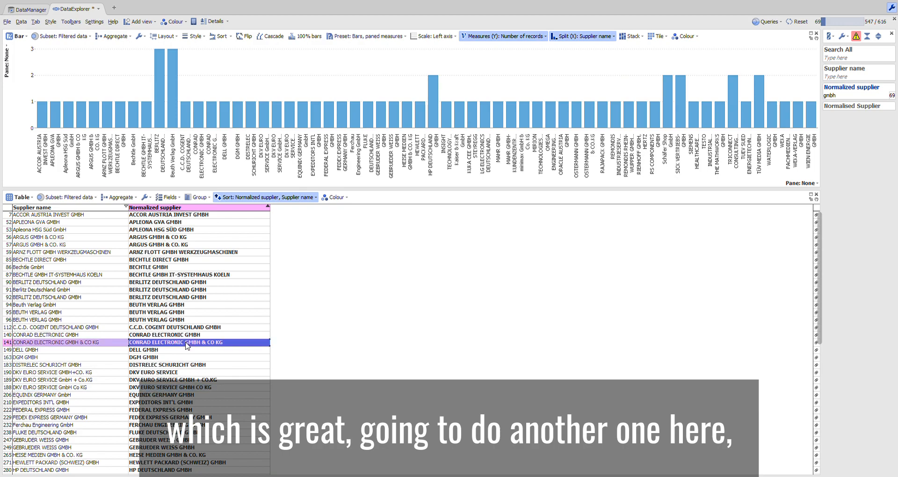
left_click_drag(185, 342, 249, 347)
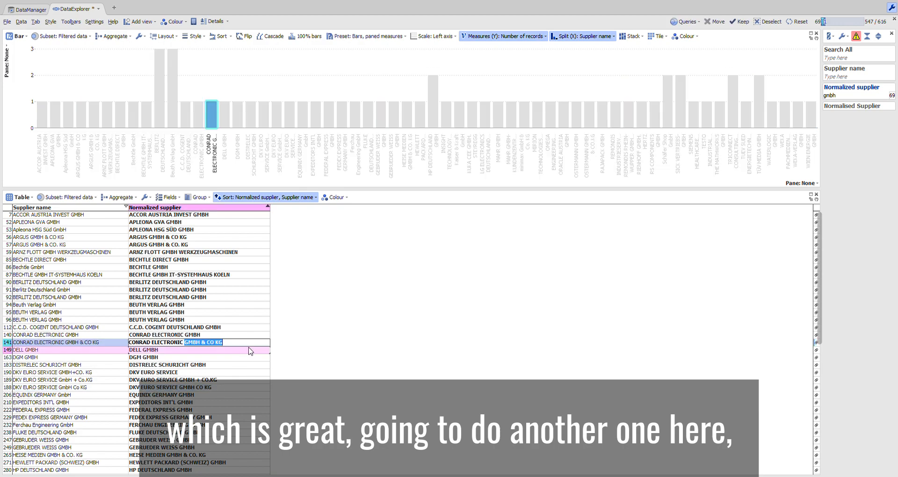
right_click(240, 208)
mouse_move(279, 258)
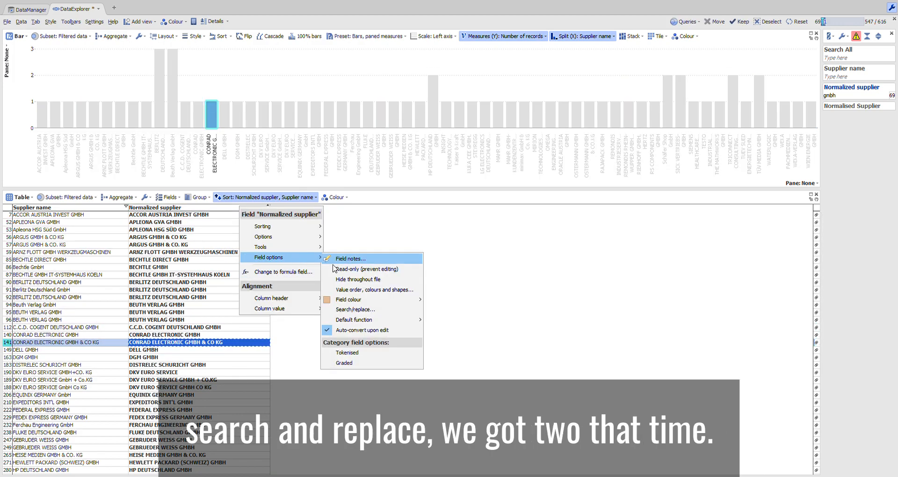
left_click(354, 309)
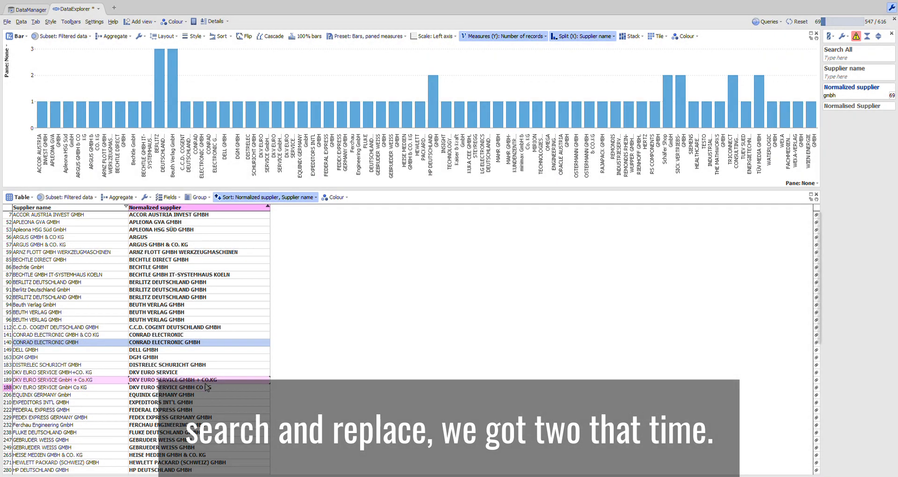
Step: Remove every remaining "GMBH" from the Normalized supplier field with search and replace
right_click(238, 213)
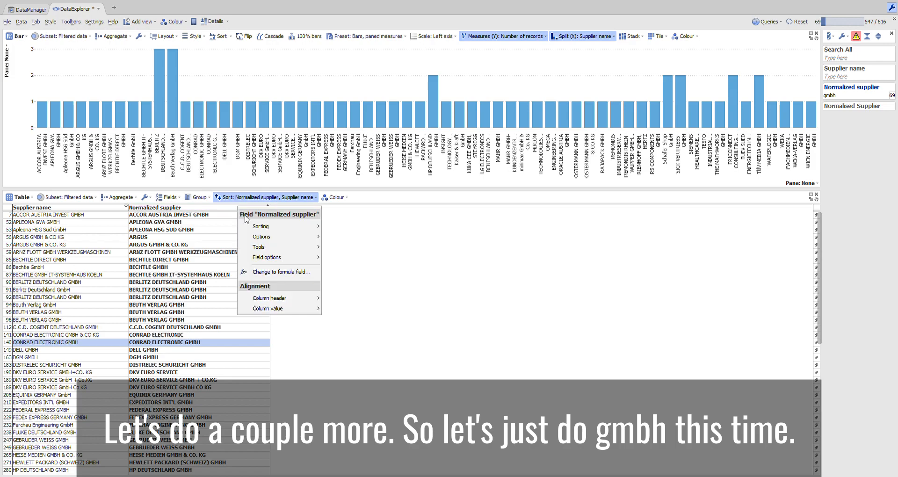
mouse_move(278, 257)
left_click(362, 309)
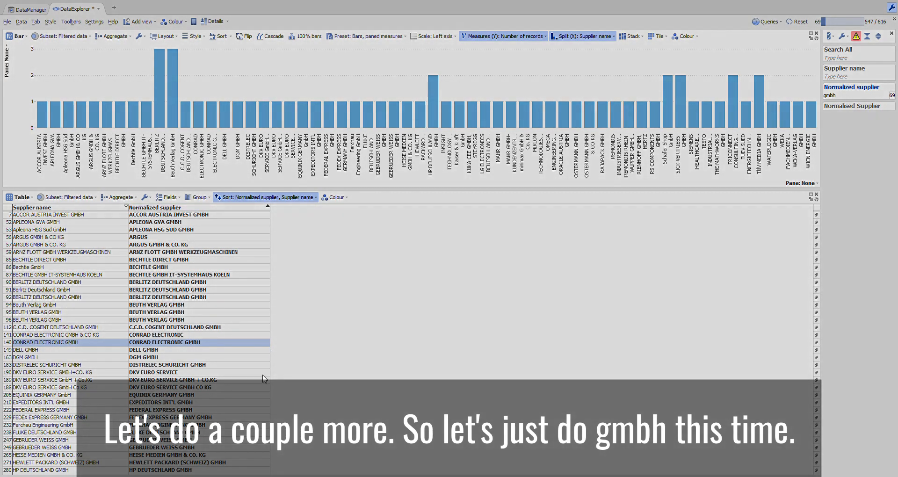
key("Return")
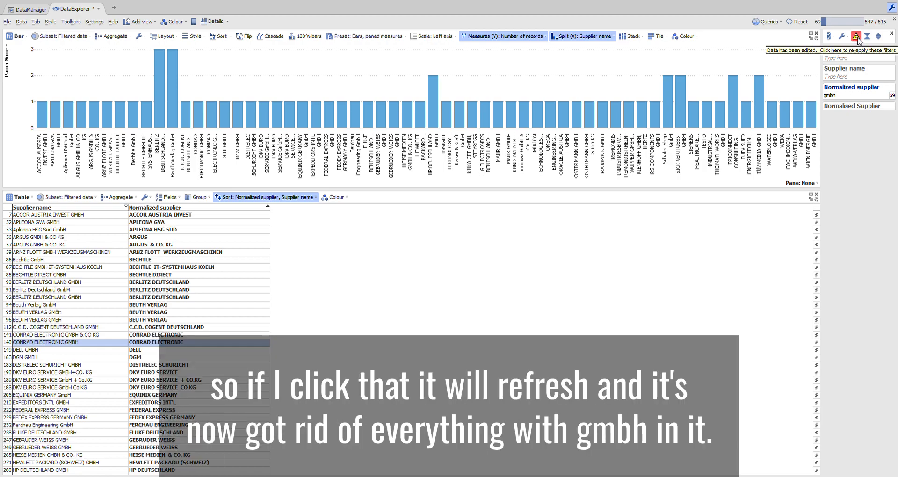
Step: Re-apply the filters to the edited data and clear the "gmbh" filter on Normalized supplier
left_click(856, 37)
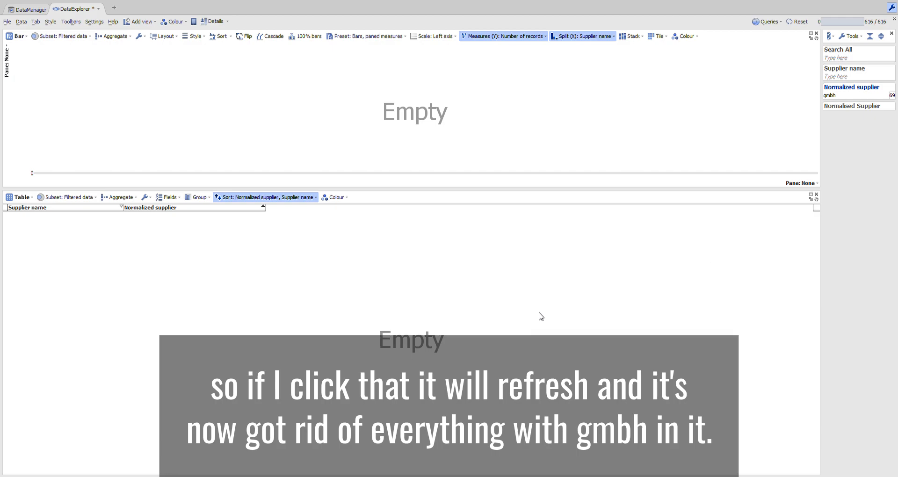
mouse_move(892, 89)
left_click(892, 89)
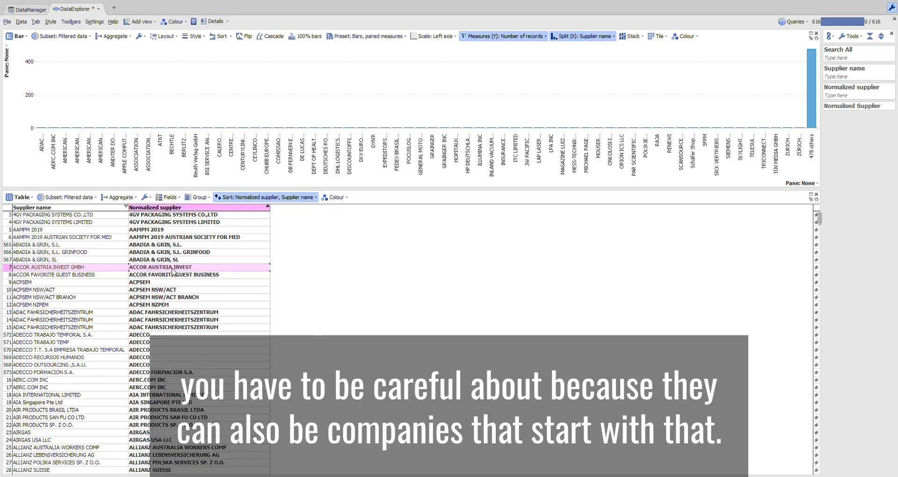
Step: Copy "S.L." from the ABADIA & GRIN, S.L. value and filter the Normalized supplier field by it
left_click(174, 245)
double_click(176, 245)
key("ctrl+c")
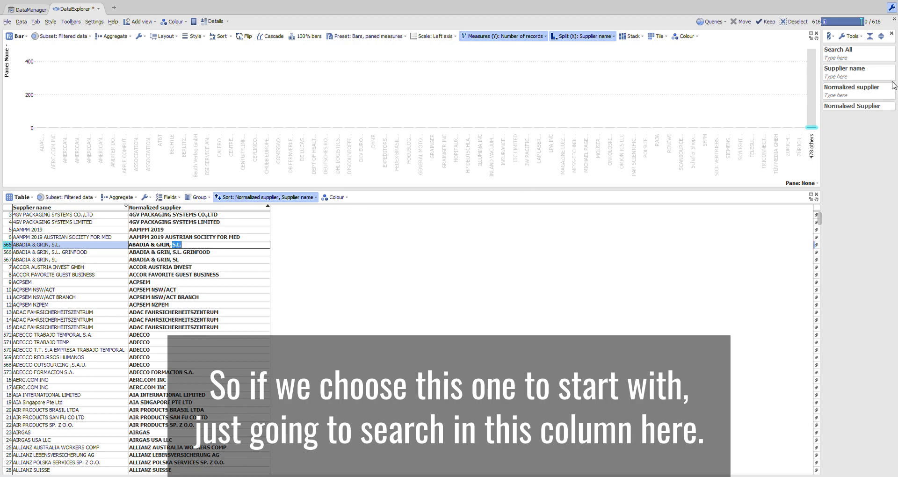
left_click(840, 95)
key("ctrl+v")
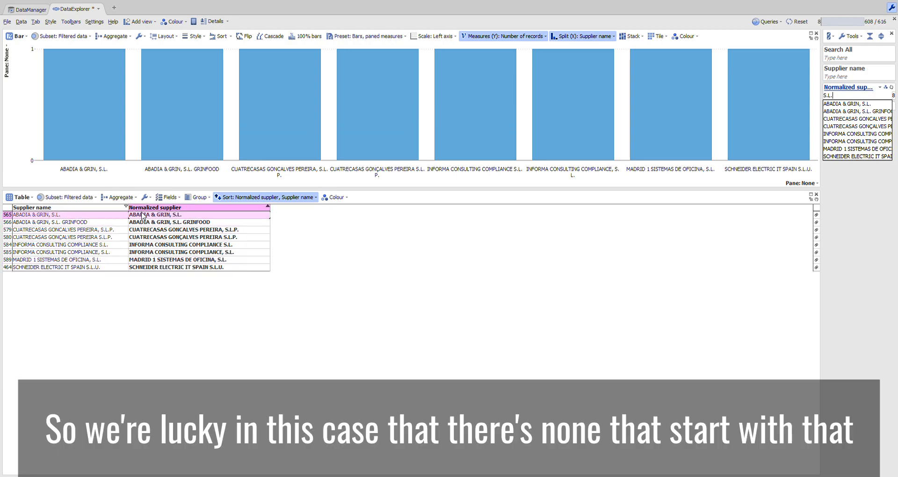
Step: Delete the S.L.P. suffix from the Normalized supplier values of both CUATRECASAS rows, including the comma before it
left_click(224, 240)
left_click_drag(223, 240, 258, 241)
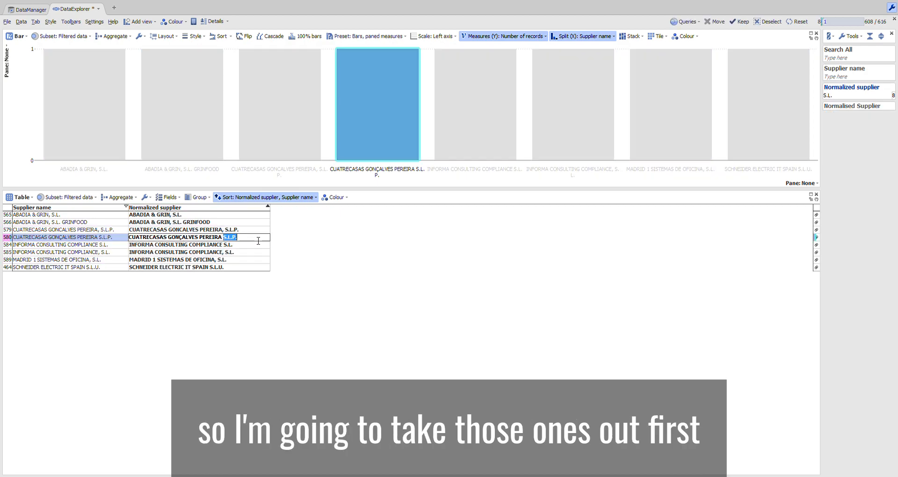
key("Delete")
left_click(226, 230)
left_click_drag(225, 229, 279, 232)
key("Delete")
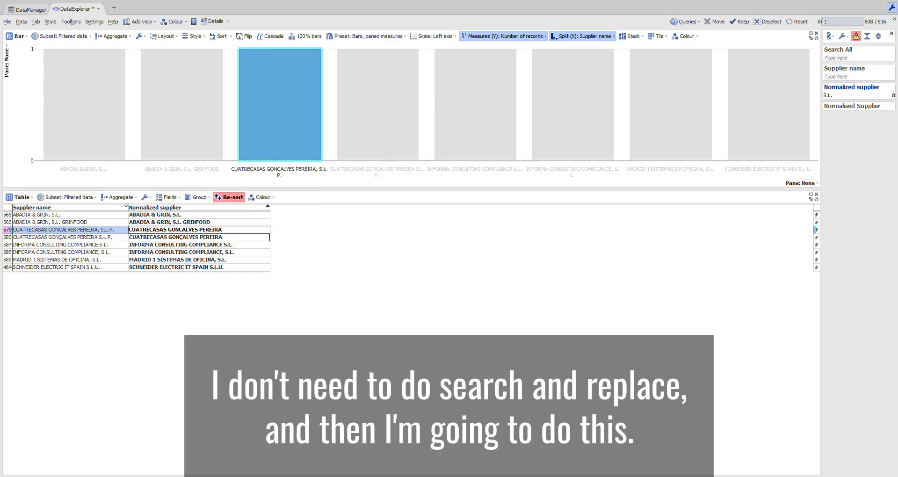
Step: Search and replace "S.L.", taken from the INFORMA CONSULTING COMPLIANCE row, with nothing in the Normalized supplier field
left_click(238, 246)
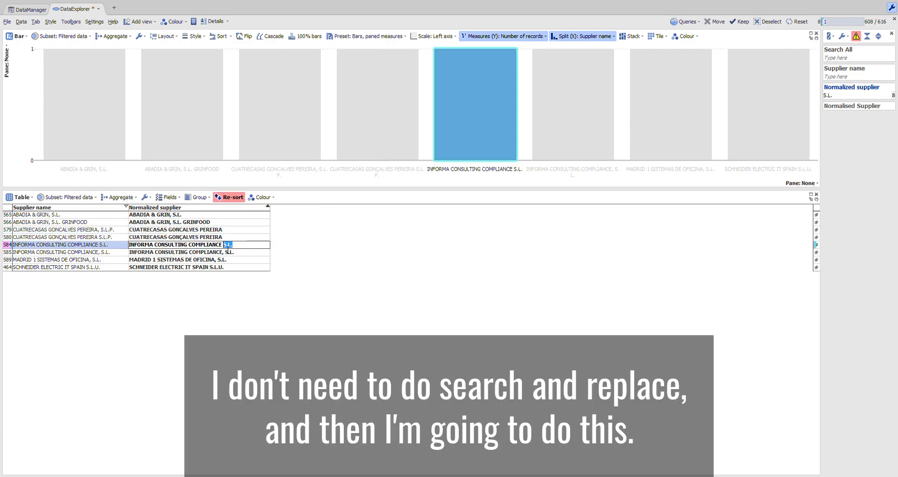
right_click(214, 208)
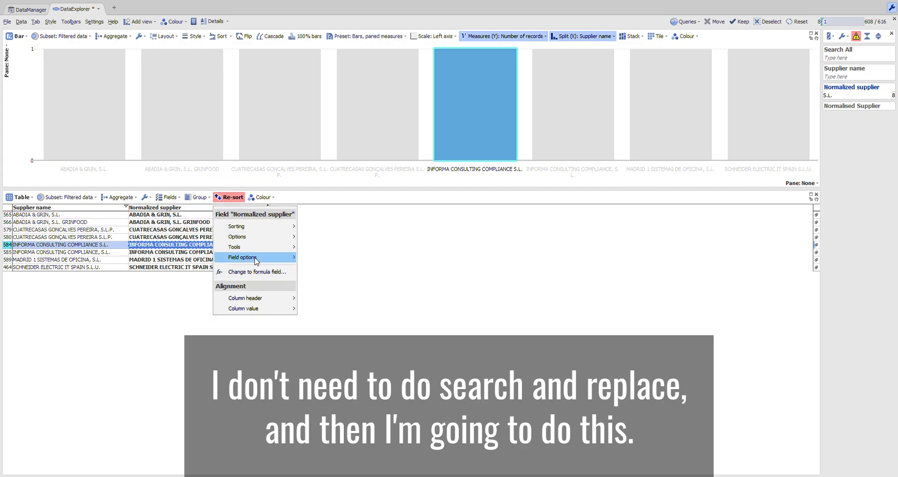
mouse_move(262, 257)
key("Escape")
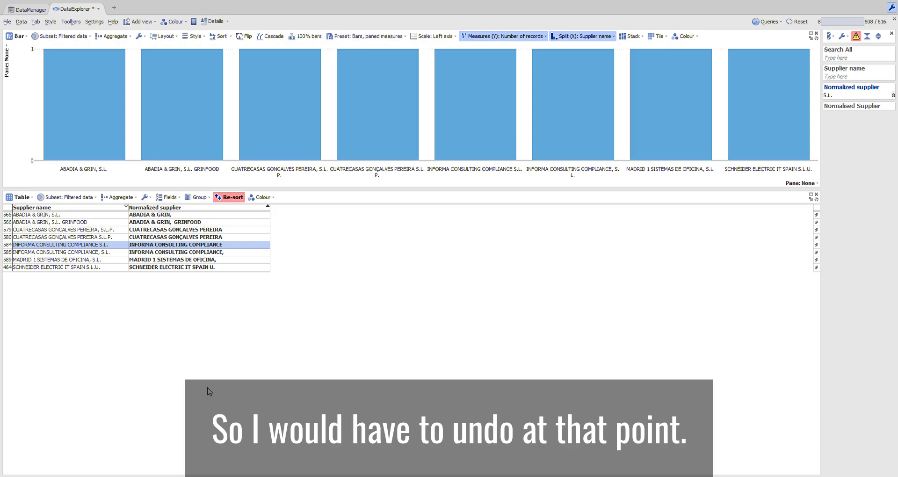
Step: Clear the "S.L." filter and filter the Normalized supplier field for "inc"
mouse_move(850, 93)
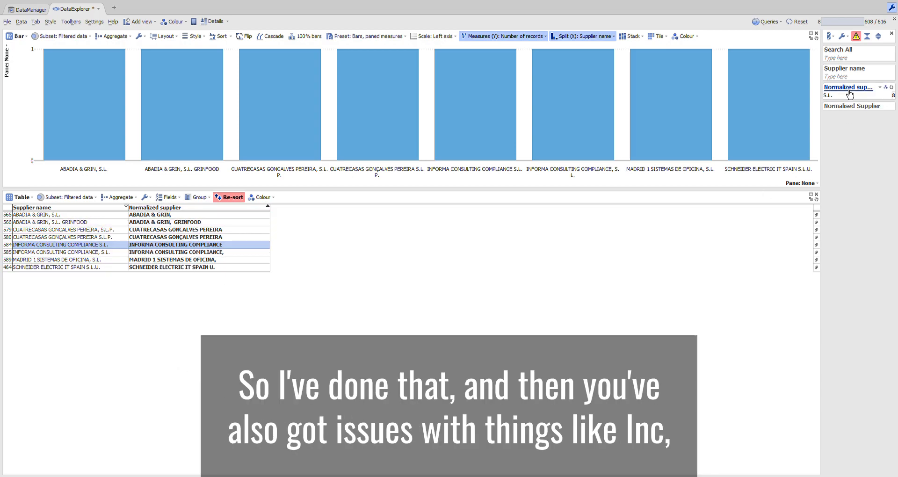
left_click(892, 87)
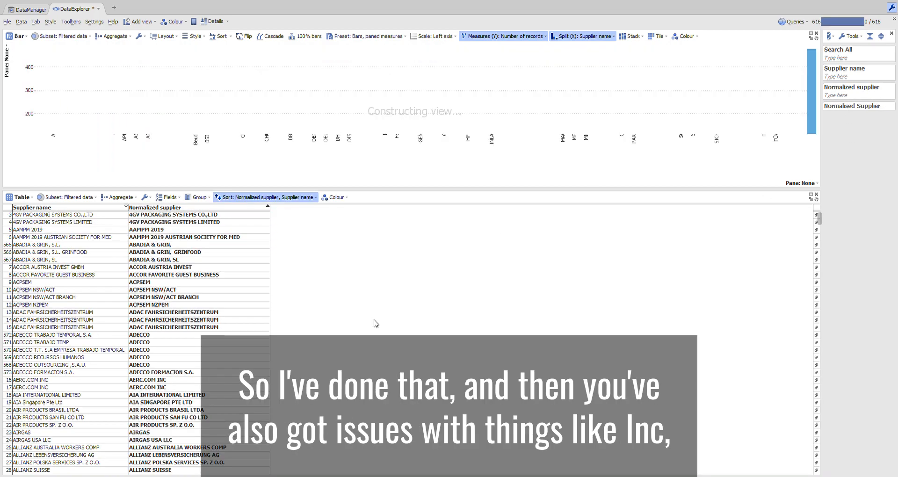
left_click(850, 98)
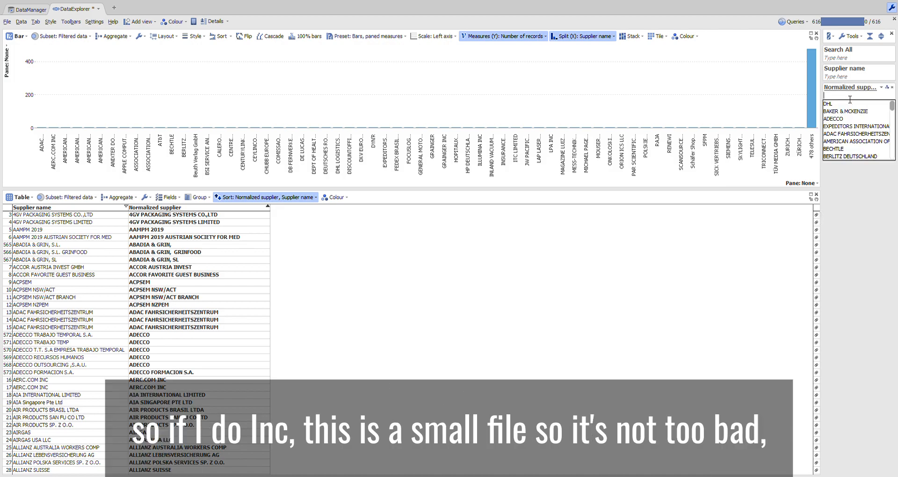
type("inc")
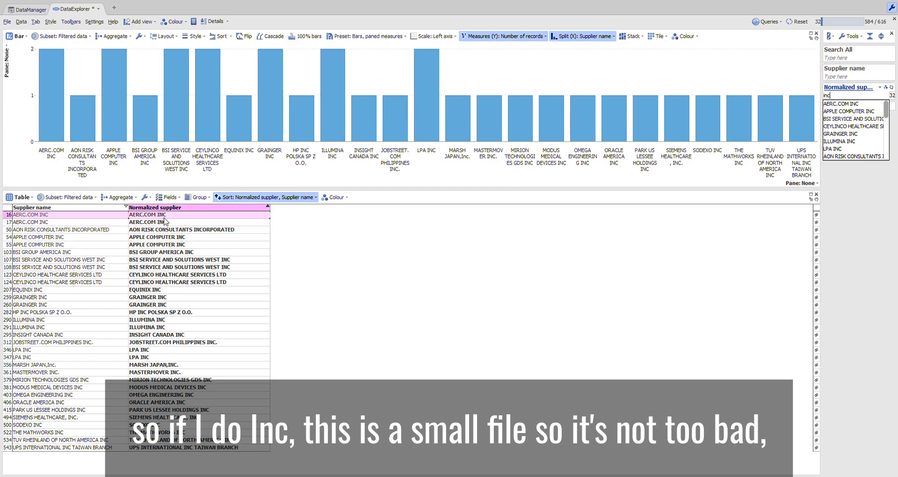
Step: Search and replace "INC.", taken from the SIEMENS HEALTHCARE row, with nothing in the Normalized supplier field
left_click(187, 420)
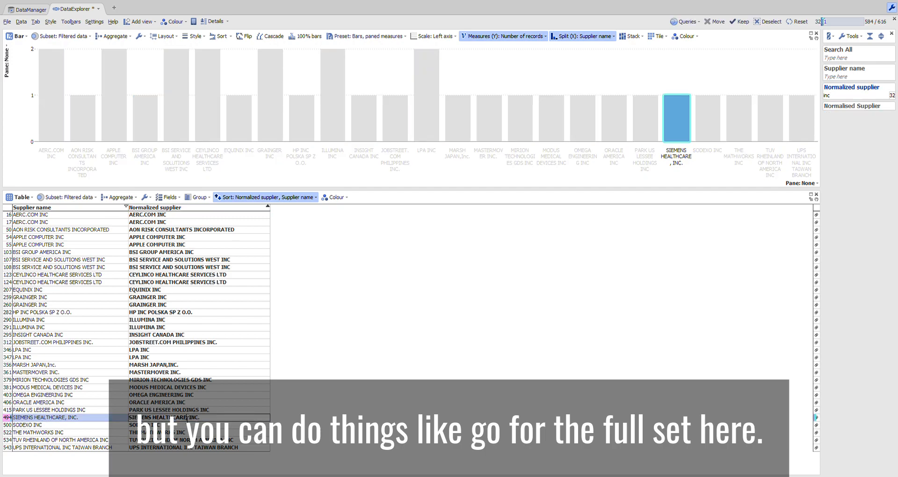
left_click_drag(187, 418, 225, 420)
right_click(222, 209)
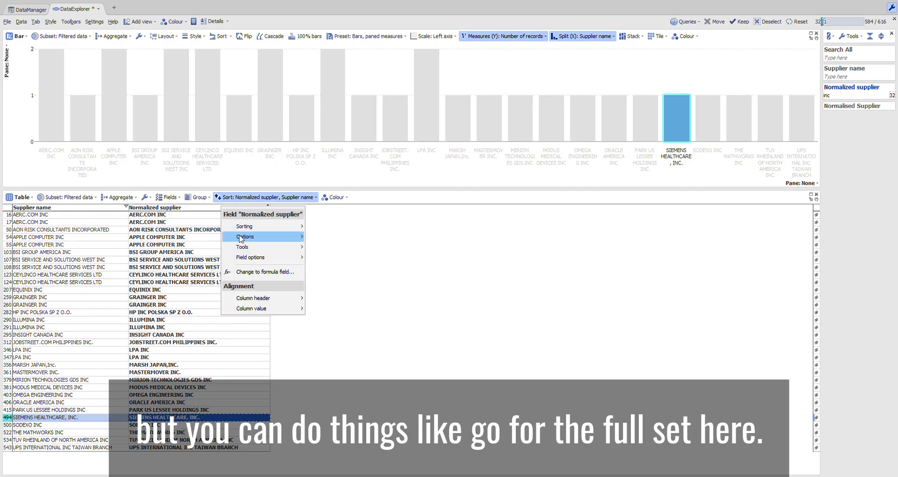
left_click(332, 310)
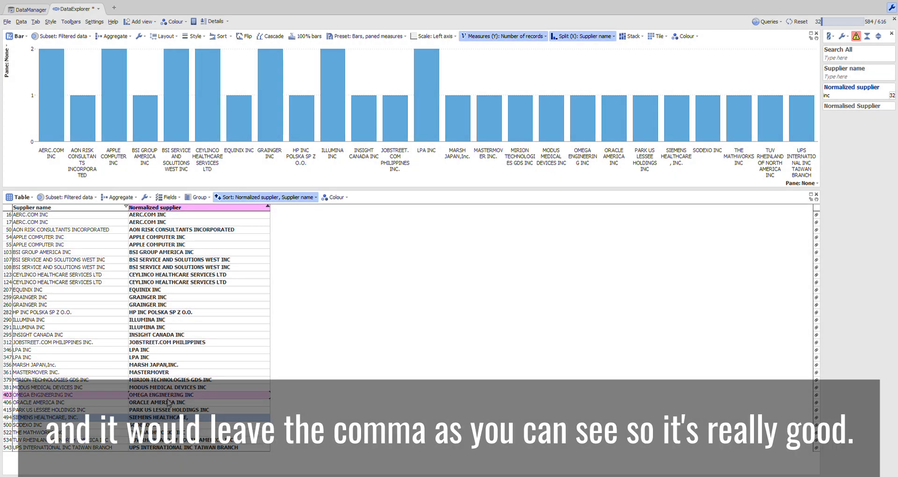
left_click(188, 418)
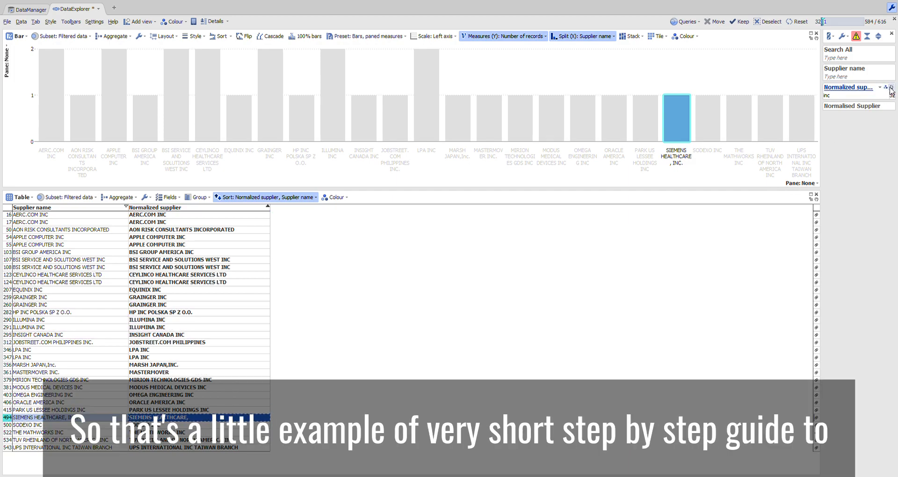
Step: Clear the "inc" filter and look through the full supplier list for remaining suffixes
left_click(891, 88)
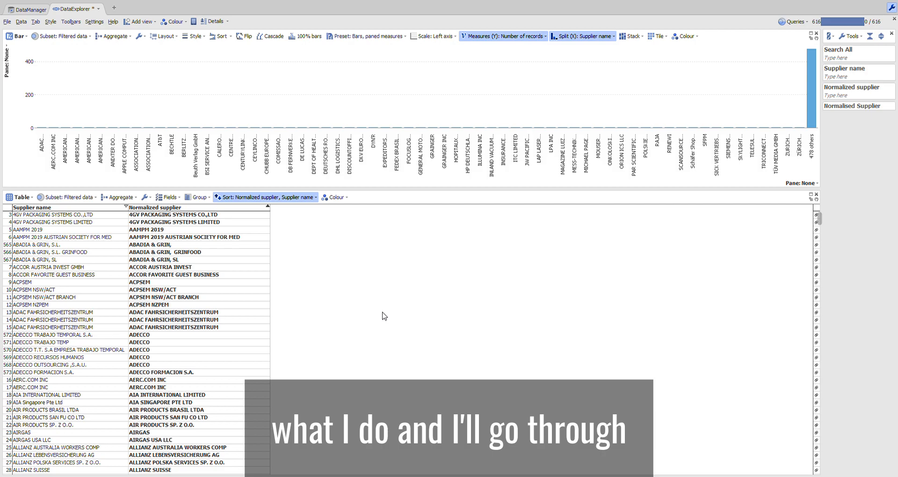
scroll(201, 388, "down", 6)
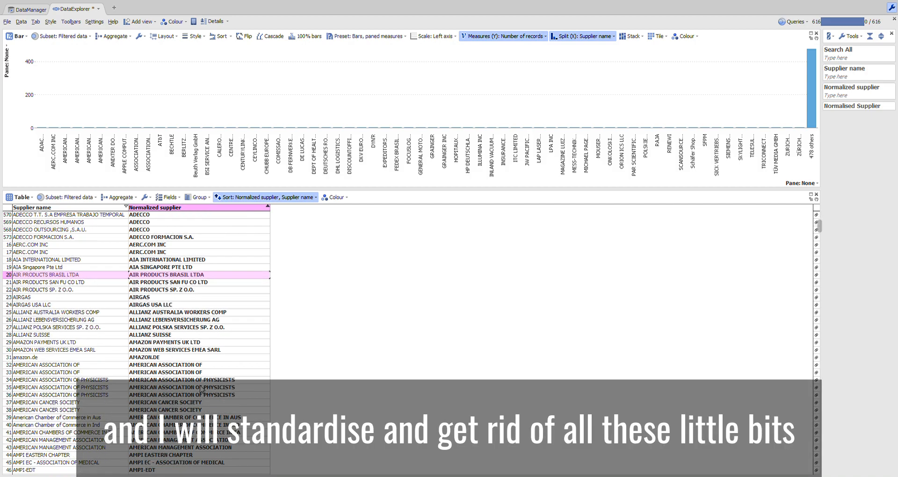
scroll(201, 388, "down", 15)
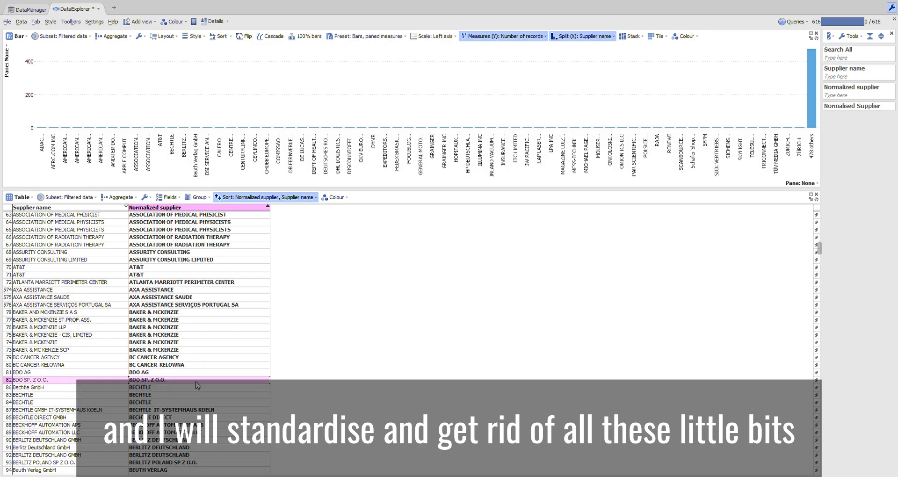
Step: Check the supplier list for abbreviated company variants, filtering the Normalized supplier field for "pwc" and "price", and clear the filter
scroll(202, 389, "down", 13)
scroll(213, 386, "down", 20)
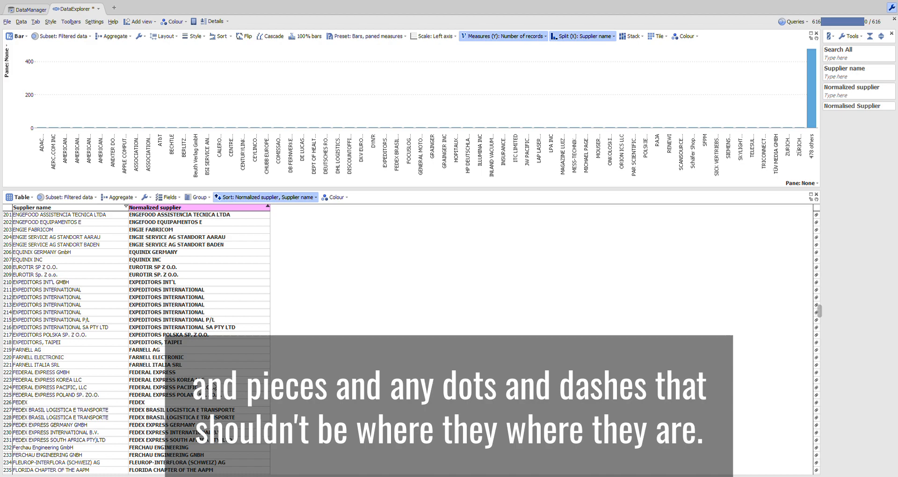
scroll(214, 387, "down", 3)
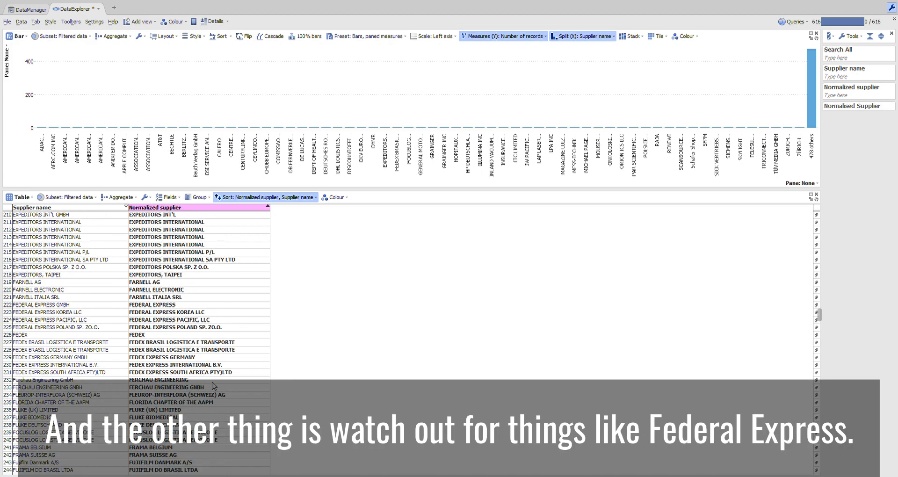
left_click(151, 335)
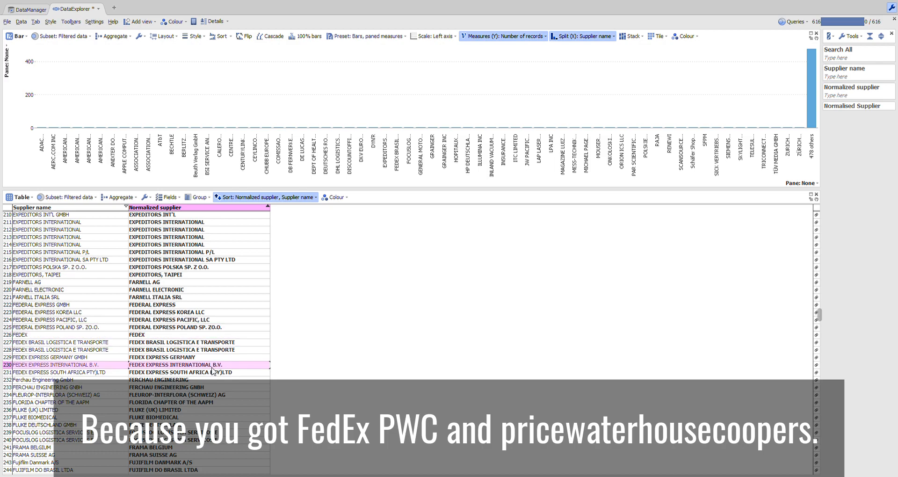
left_click(836, 95)
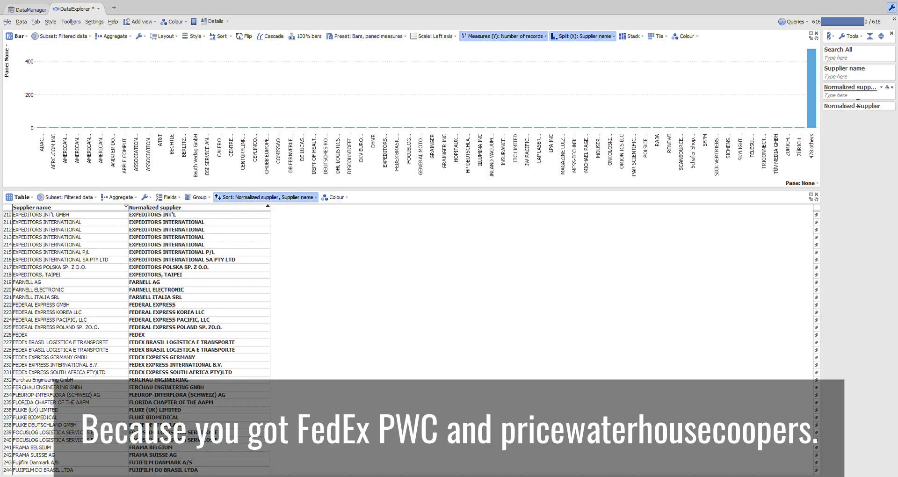
type("pwc")
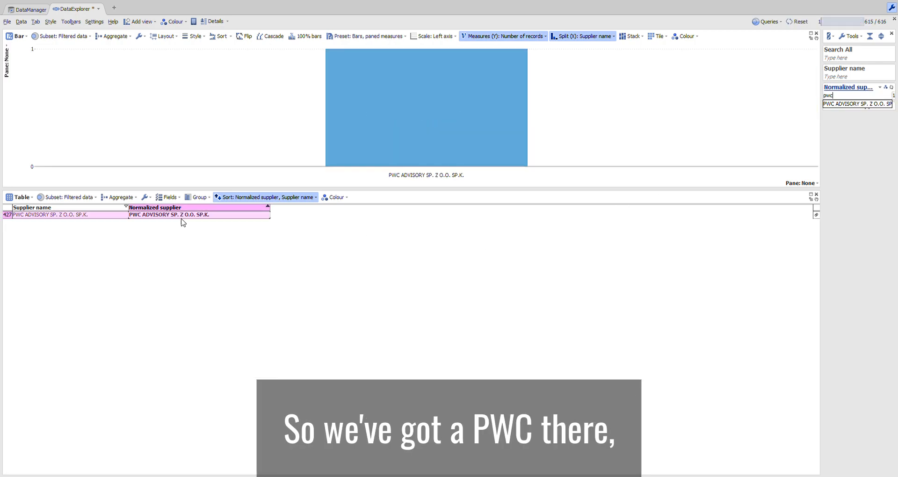
key("BackSpace")
key("BackSpace")
type("rice")
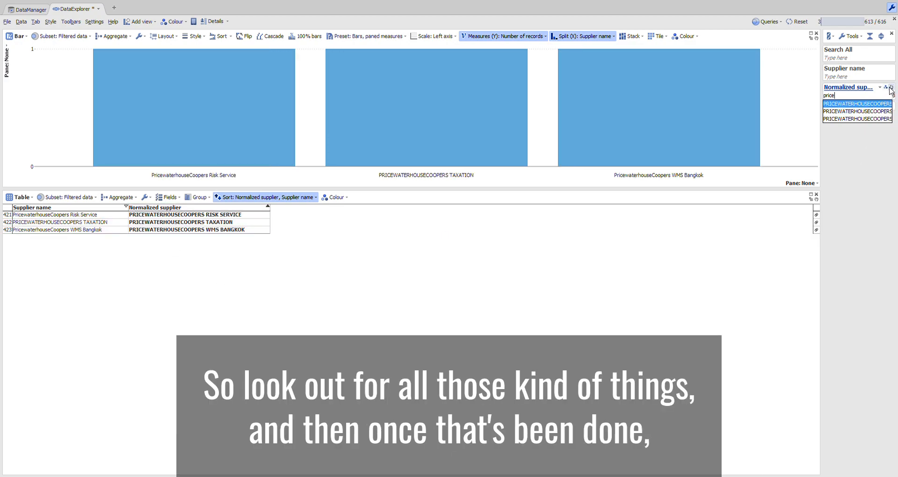
left_click(888, 87)
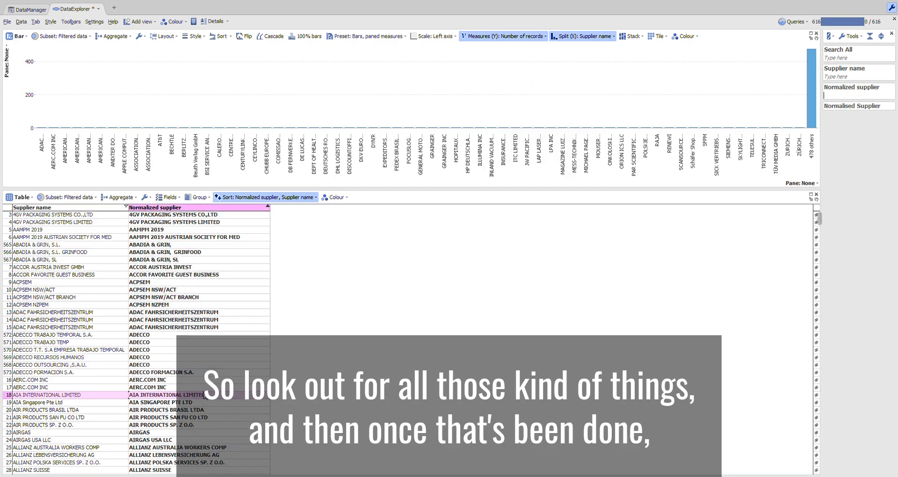
Step: Show the Normalised Supplier column in place of the Normalized supplier column in the supplier table and look through the cleaned names
left_click(169, 199)
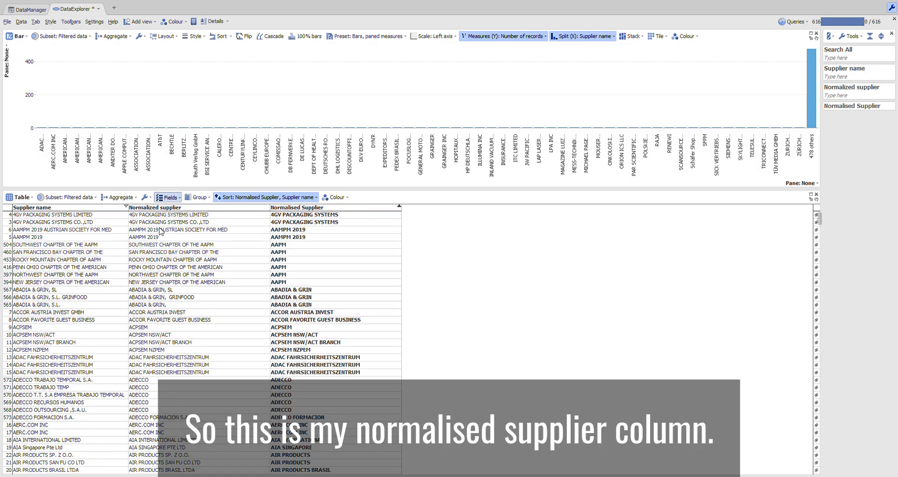
left_click(160, 228)
left_click(468, 313)
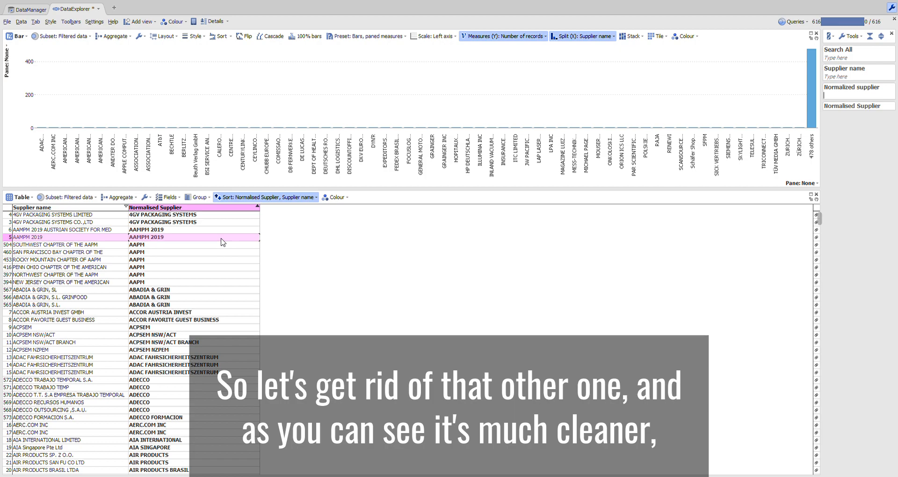
scroll(228, 310, "down", 10)
scroll(214, 373, "down", 12)
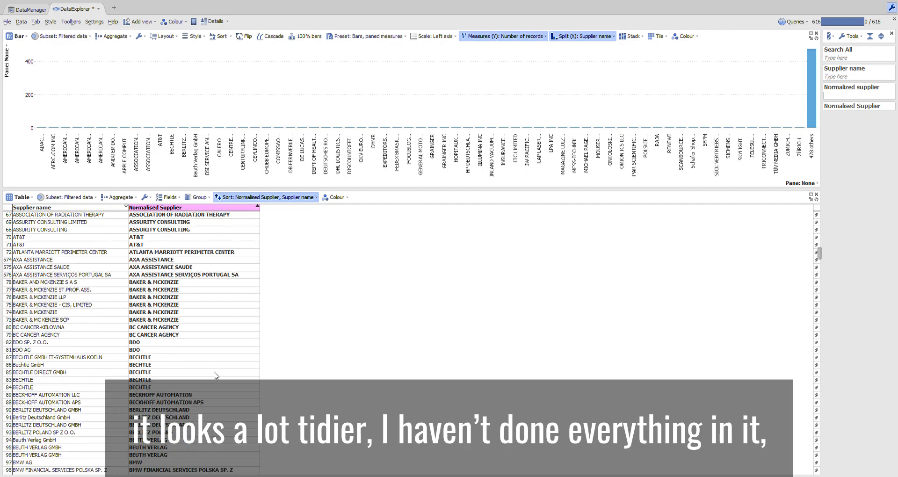
scroll(216, 375, "down", 6)
scroll(216, 375, "up", 18)
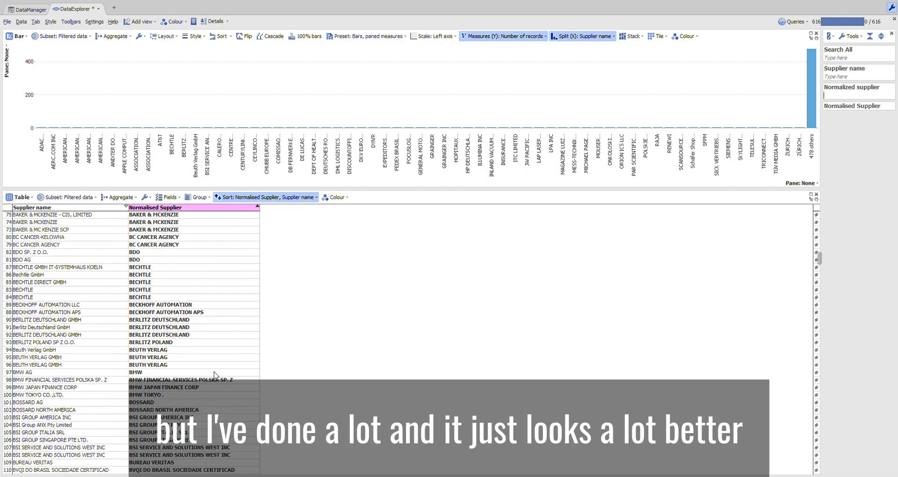
scroll(214, 375, "up", 12)
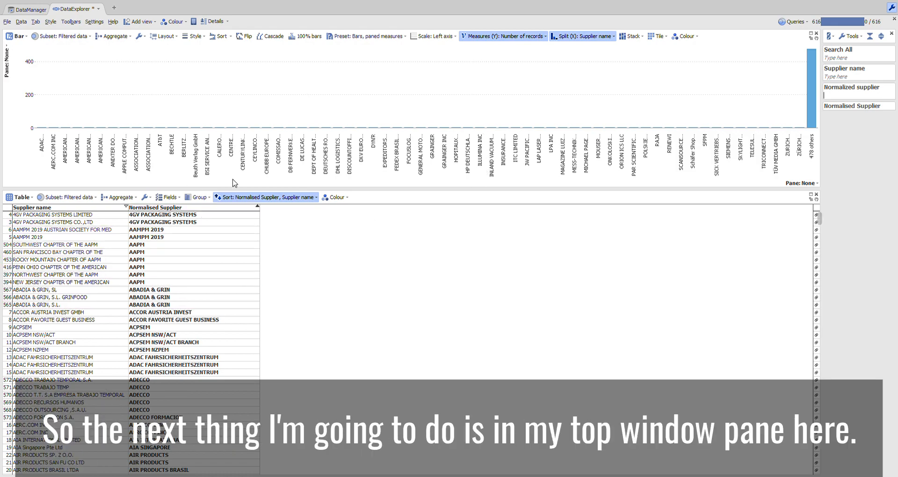
Step: Change the bar chart view to a table and aggregate it by Normalised Supplier
left_click(26, 41)
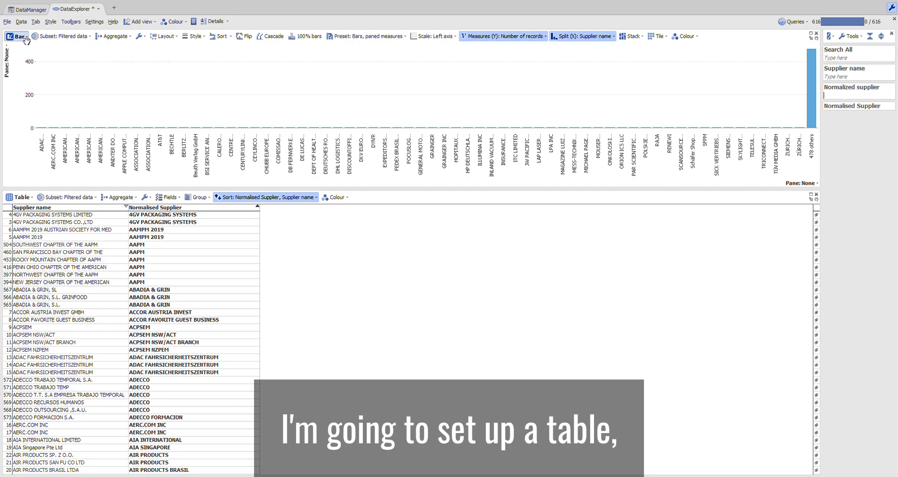
left_click(26, 75)
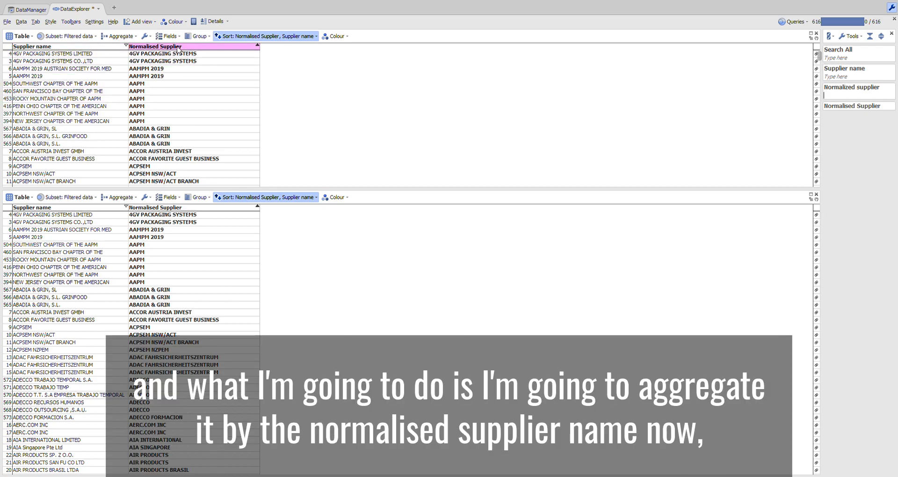
left_click(120, 36)
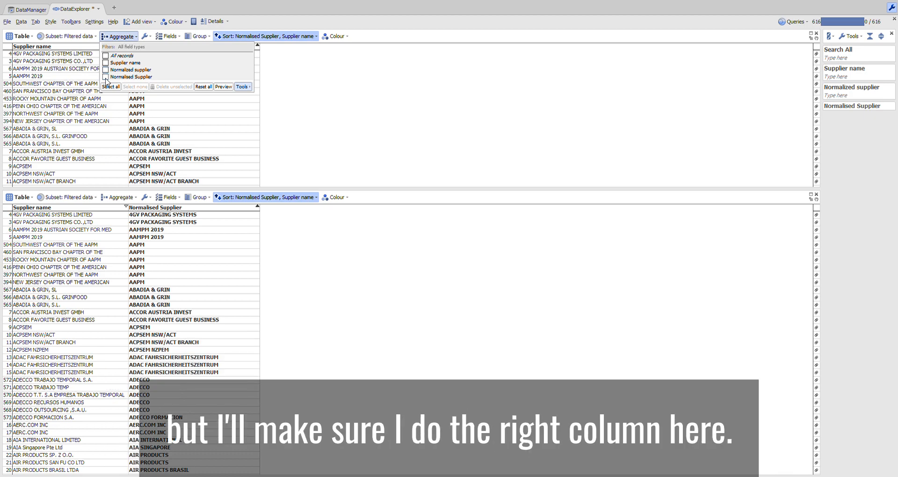
left_click(105, 78)
left_click(421, 123)
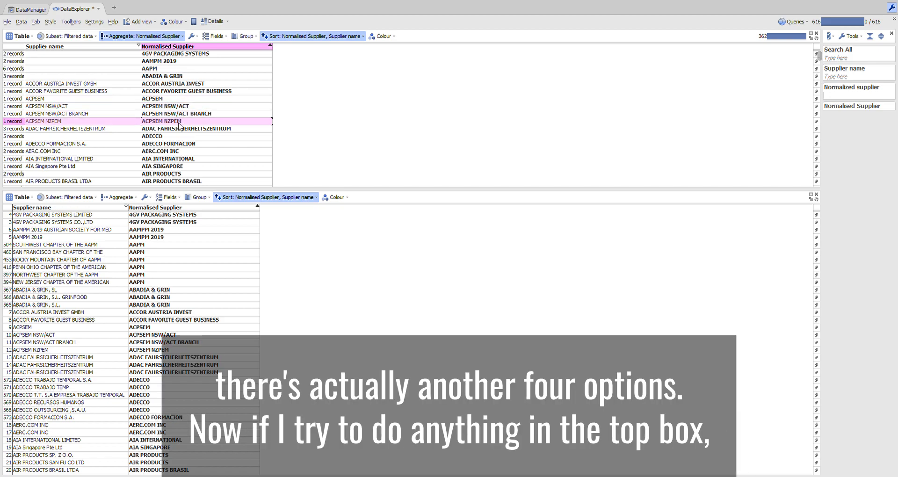
Step: Fill the name ACPSEM down to the ACPSEM NSW/ACT, NSW/ACT BRANCH and NZPEM rows in the non-aggregated table's Normalised Supplier column
left_click(181, 107)
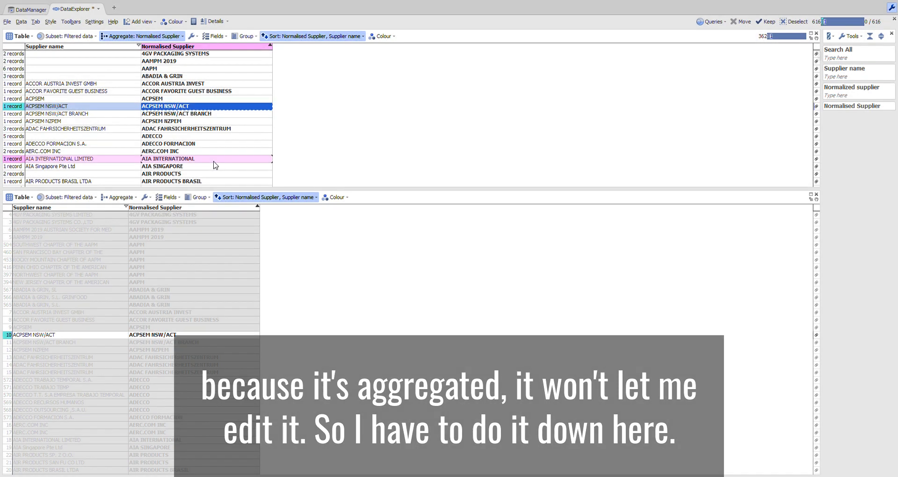
left_click(162, 100)
left_click(151, 329)
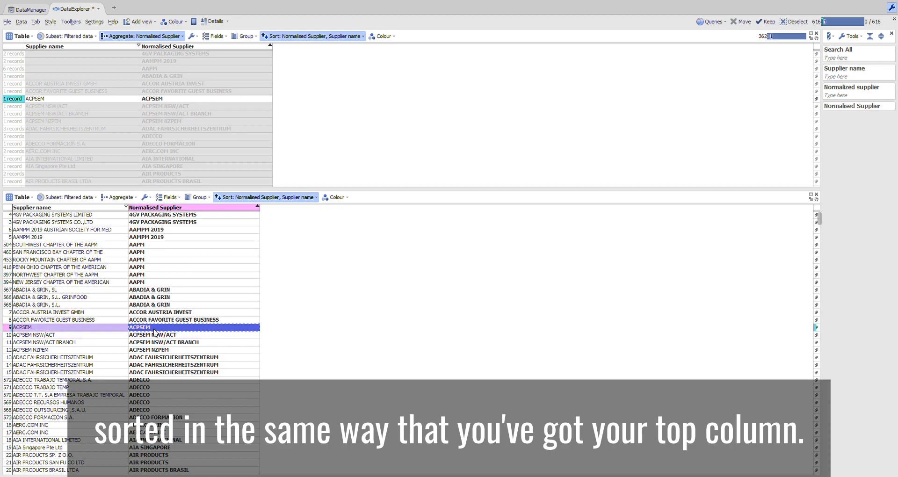
left_click_drag(154, 329, 159, 372)
key("ctrl+d")
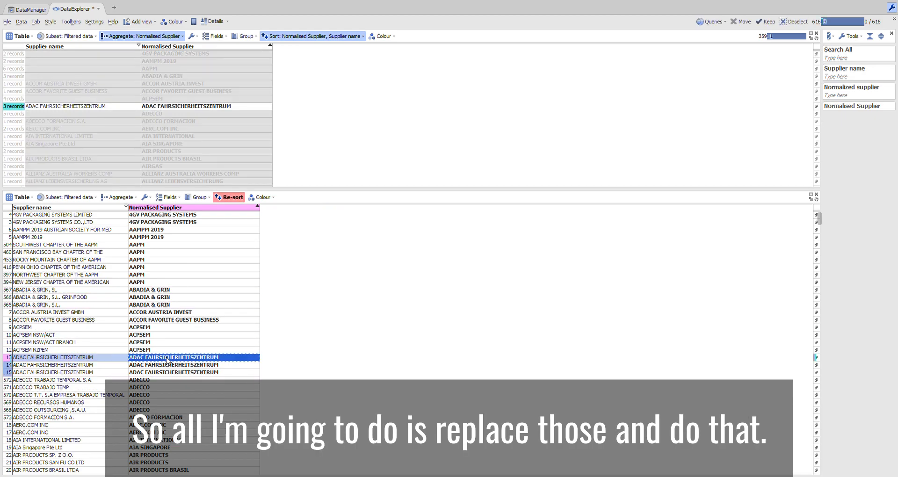
Step: Select the ACPSEM and AAPM groups in the aggregated table to examine their underlying records, and clear the selection
left_click(180, 99)
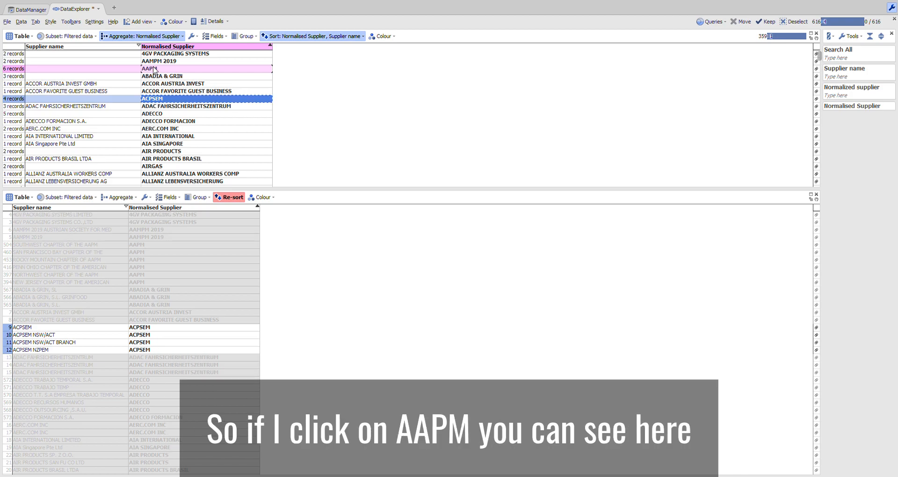
left_click(154, 69)
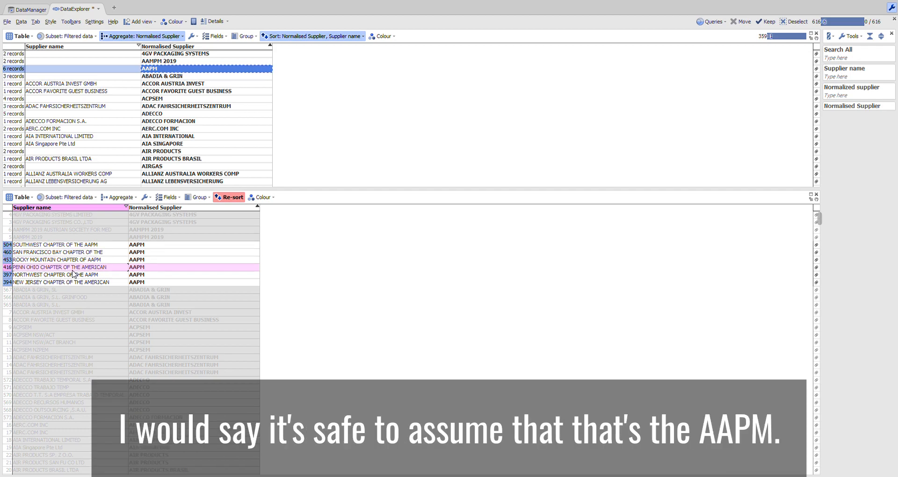
left_click(341, 118)
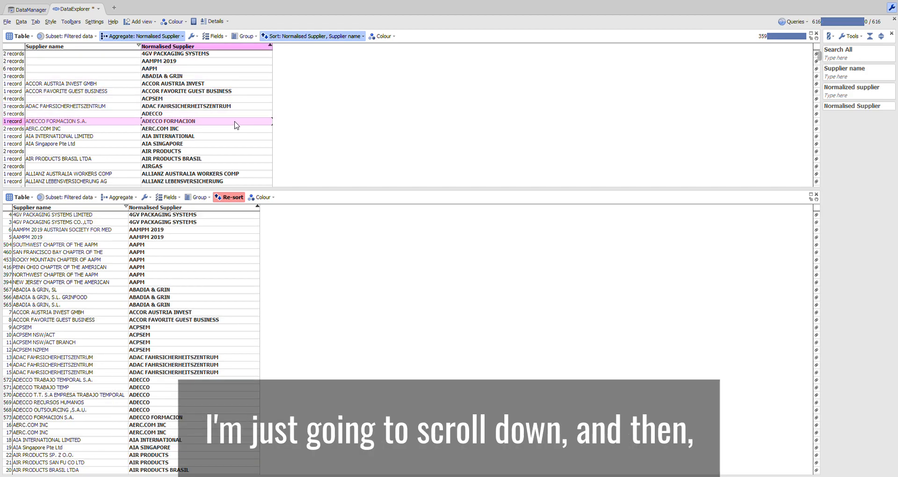
Step: Set the Normalised Supplier of the AIR PRODUCTS BRASIL LTDA record to AIR PRODUCTS
left_click(232, 152)
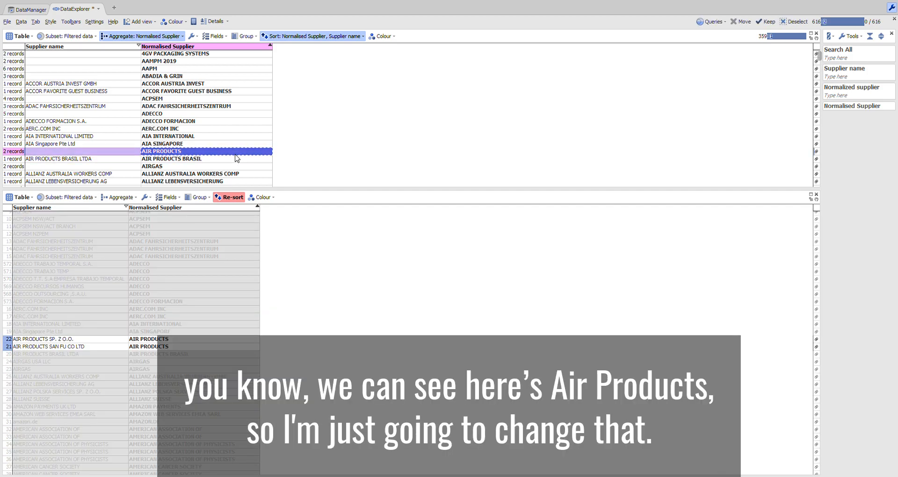
left_click(157, 354)
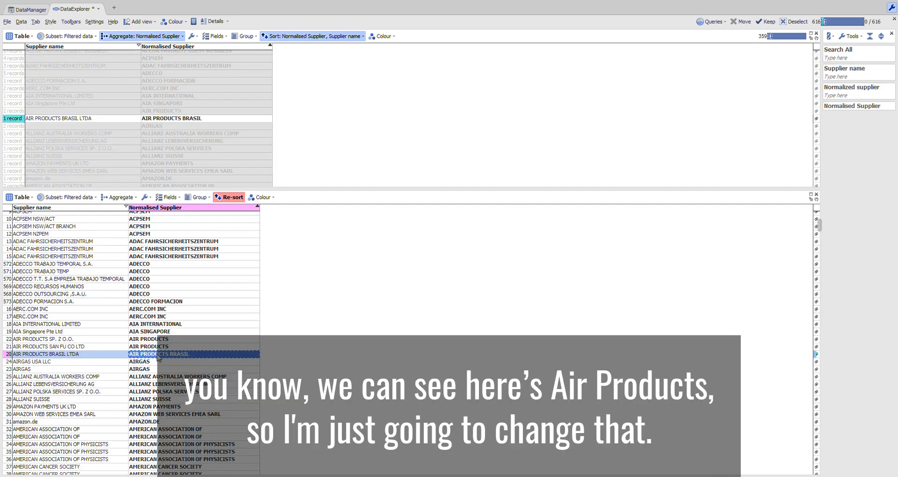
type("AIR PRODUCTS")
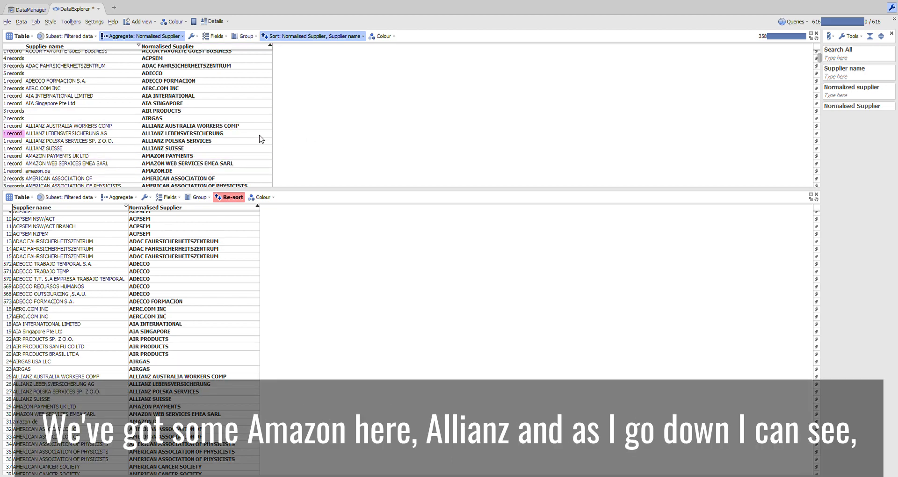
Step: Shorten the Normalised Supplier of both ARGUS GMBH & CO KG records to ARGUS
scroll(328, 136, "down", 6)
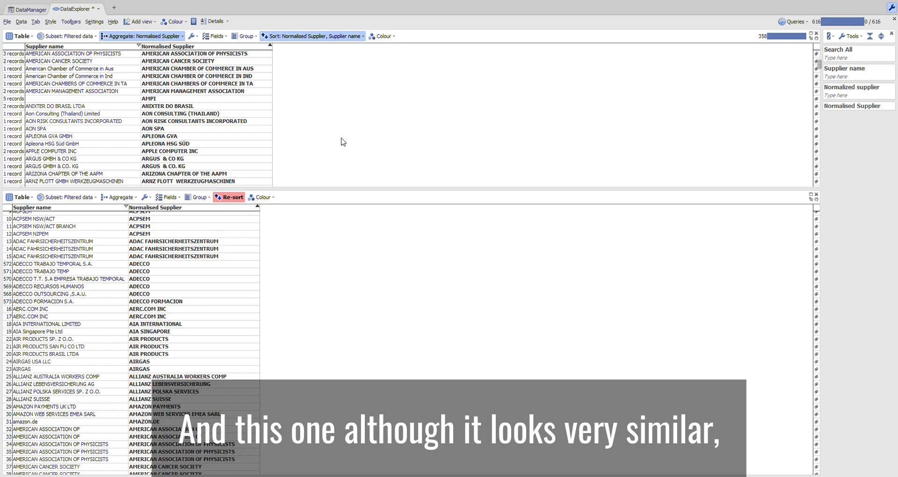
scroll(321, 138, "down", 1)
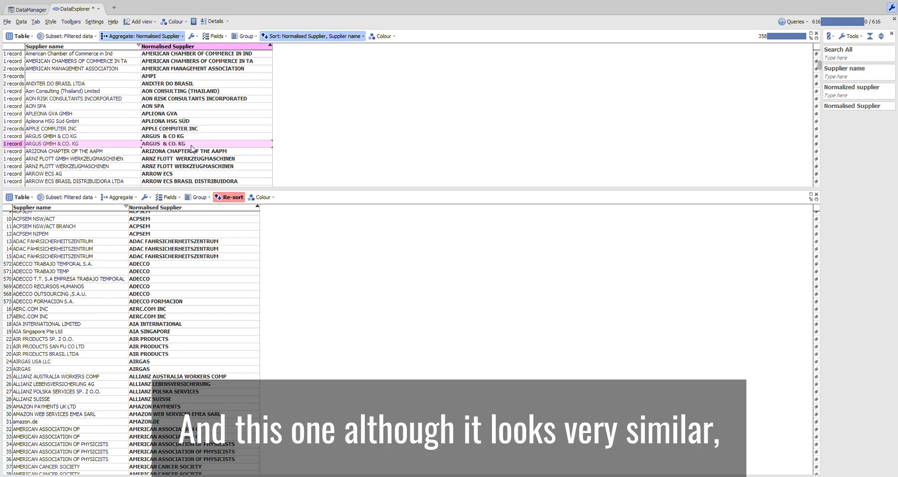
left_click(174, 137)
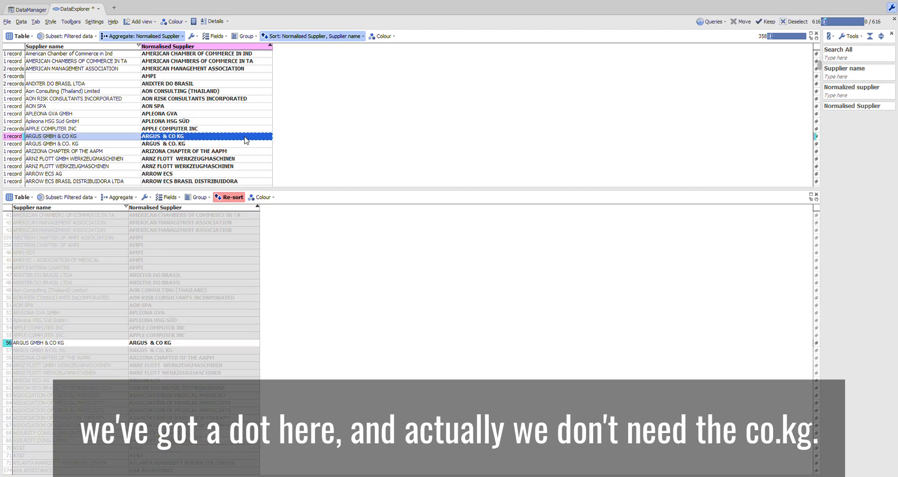
left_click(150, 347)
left_click(151, 347)
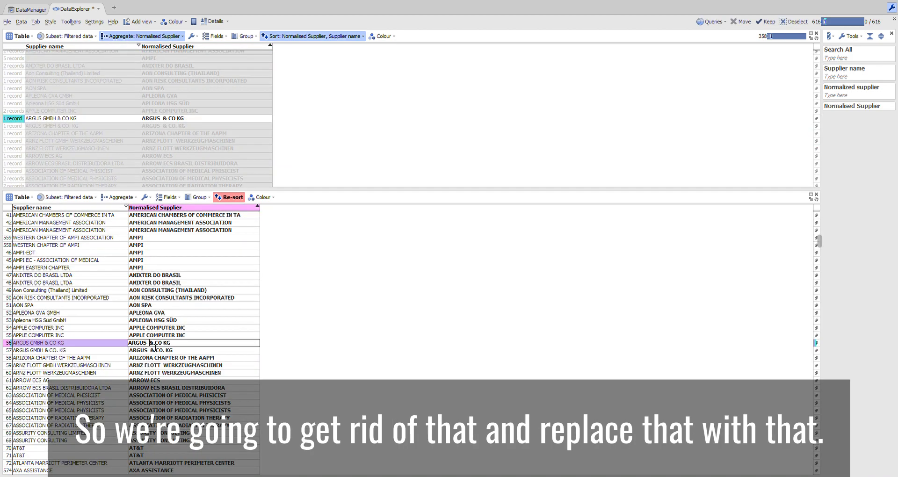
key("shift+End")
key("Delete")
key("Return")
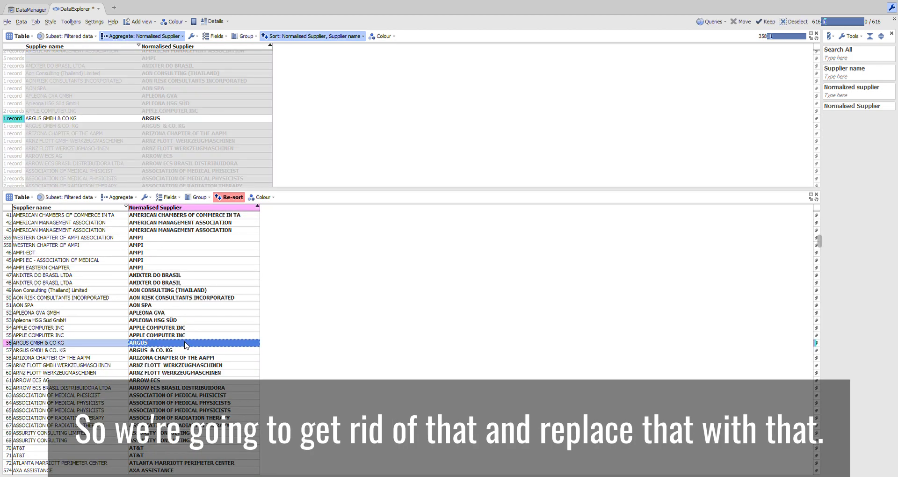
left_click(182, 357)
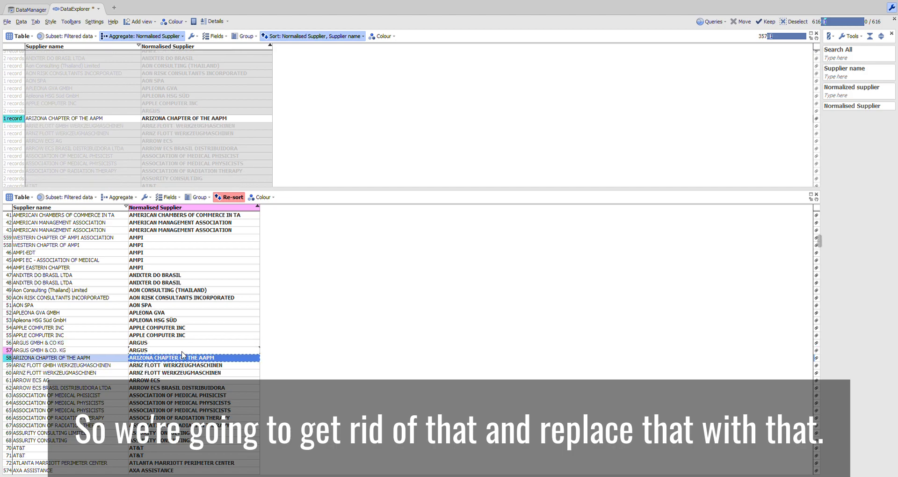
Step: Shorten the Normalised Supplier of the ARIZONA CHAPTER OF THE AAPM record to AAPM
left_click(198, 358)
key("shift+Home")
key("Delete")
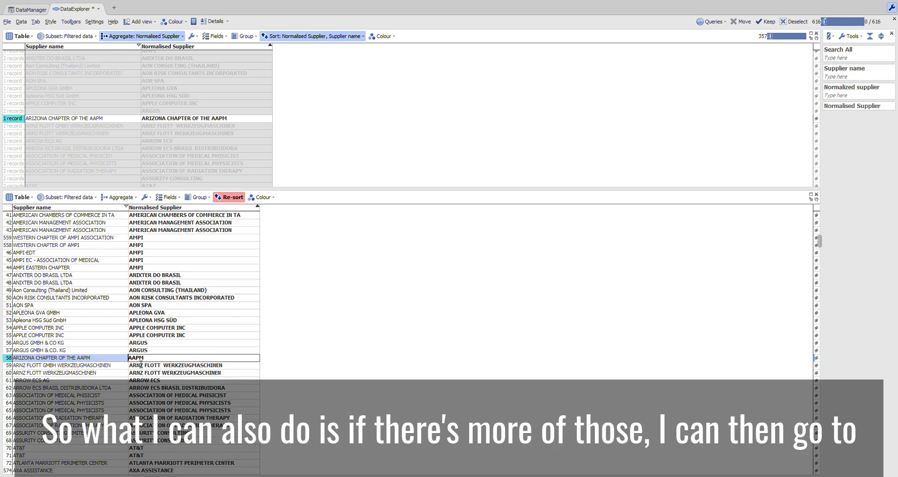
Step: Filter the Normalised Supplier field for "aapm", set the Florida, Midwest and Ohio River Valley chapters to AAPM, and clear the filter
left_click(848, 108)
left_click(843, 118)
type("aapm")
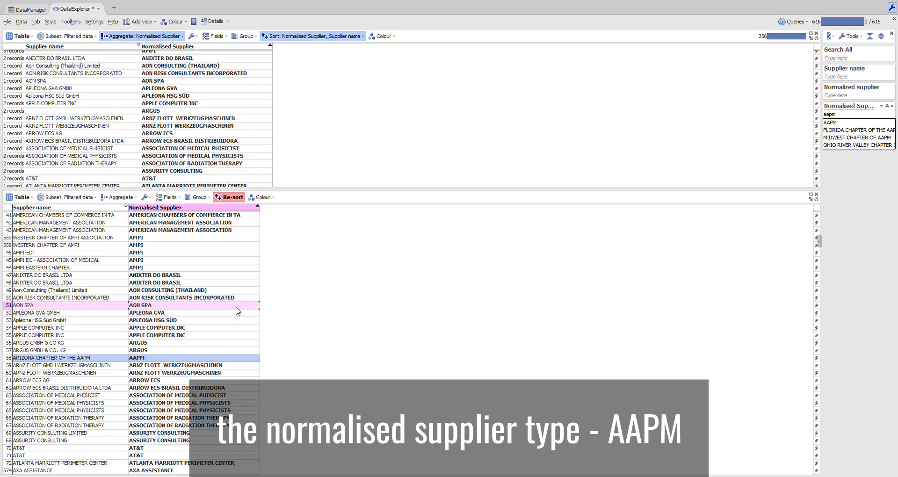
left_click_drag(166, 265, 166, 291)
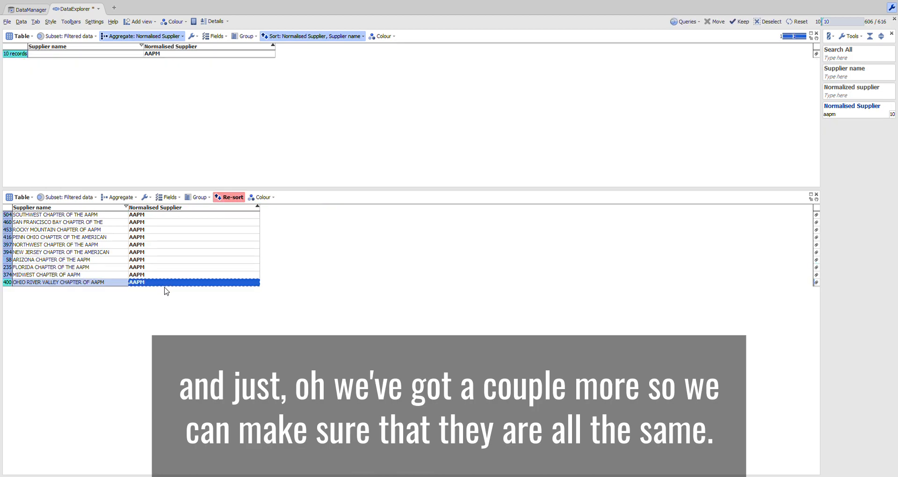
left_click(892, 106)
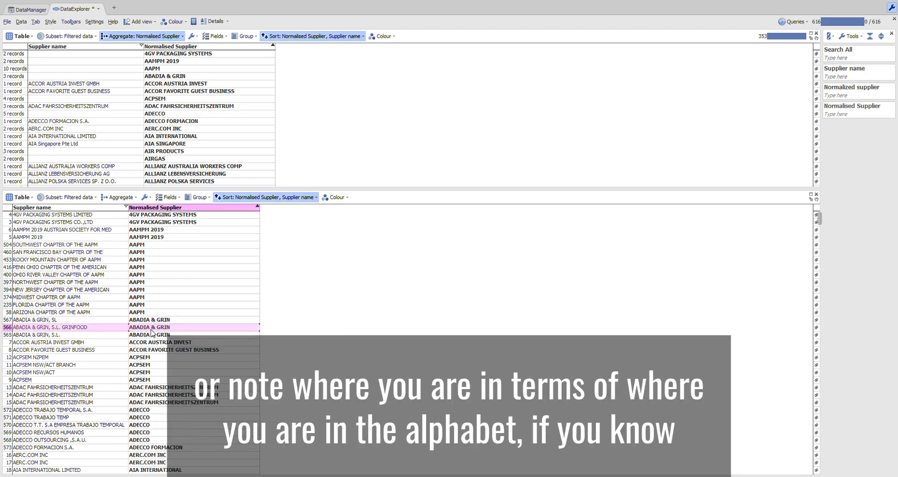
Step: Select the aggregated supplier groups from GEBRUEDER WEISS up to 4GV PACKAGING SYSTEMS and move them out of the working view
scroll(181, 384, "down", 20)
scroll(182, 384, "down", 20)
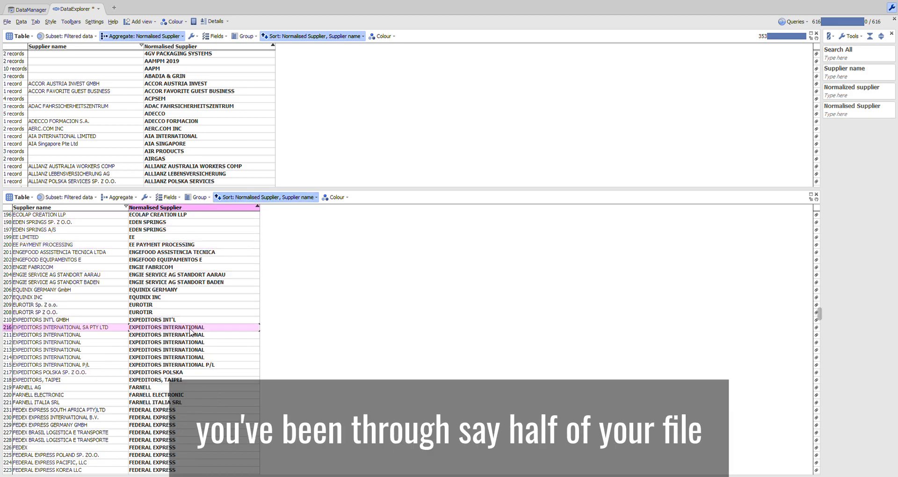
scroll(430, 101, "down", 5)
scroll(430, 100, "down", 20)
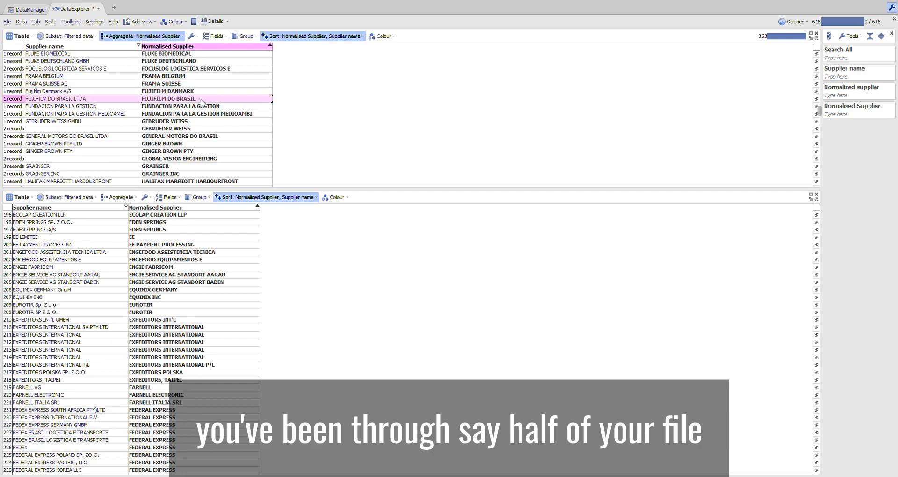
left_click(202, 129)
left_click_drag(202, 132, 188, 50)
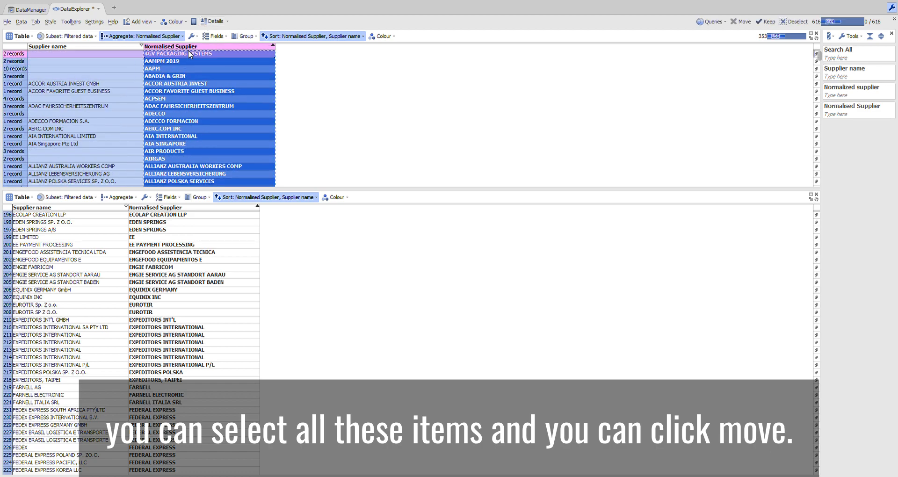
left_click(742, 21)
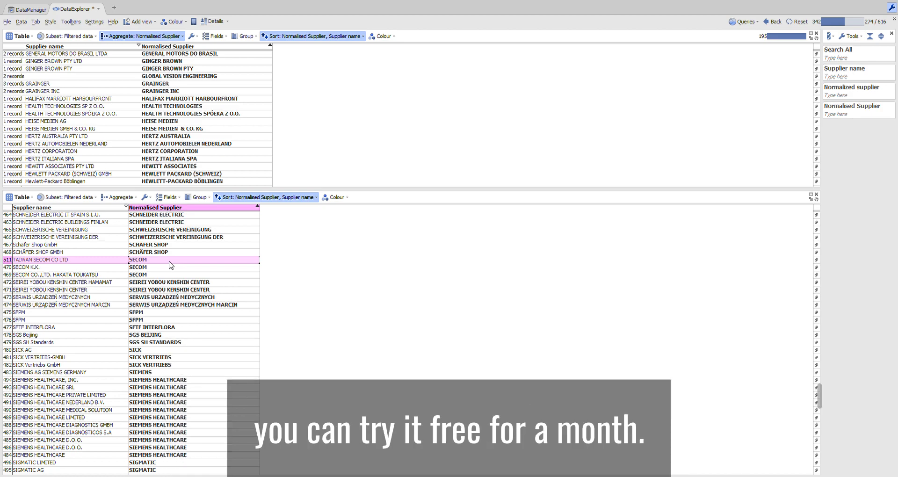
left_click(165, 268)
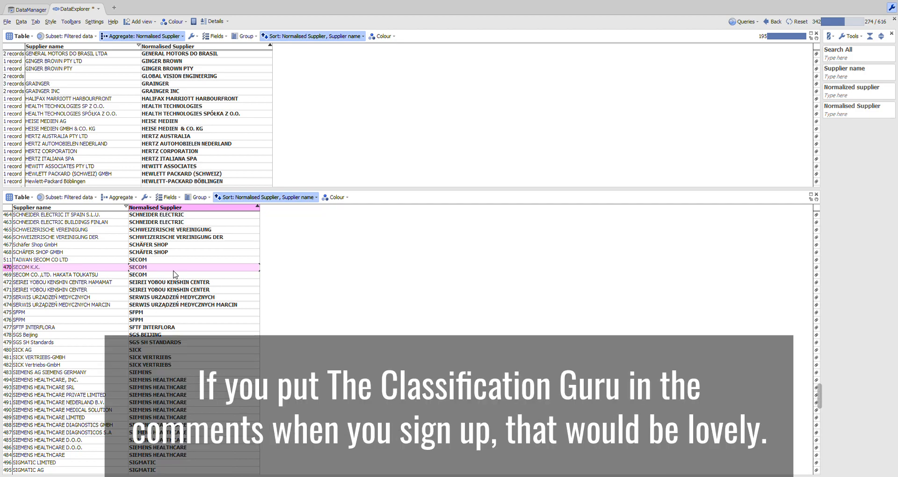